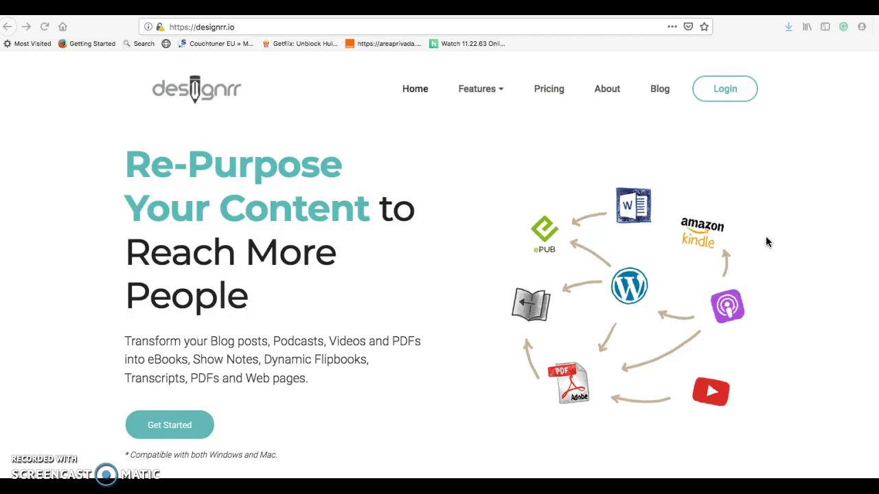
Look through the Designrr homepage for the supported content conversions and the audiences it is meant for.
left_click(766, 244)
scroll(676, 249, "down", 3)
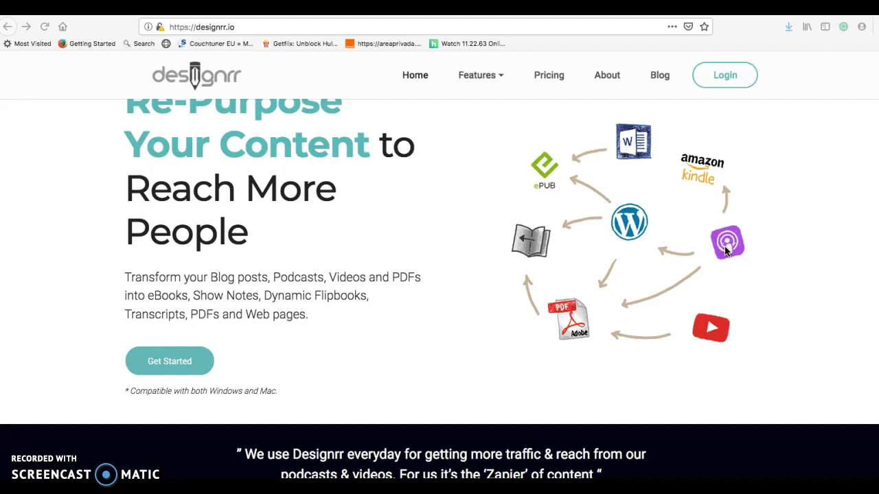
scroll(727, 251, "down", 1)
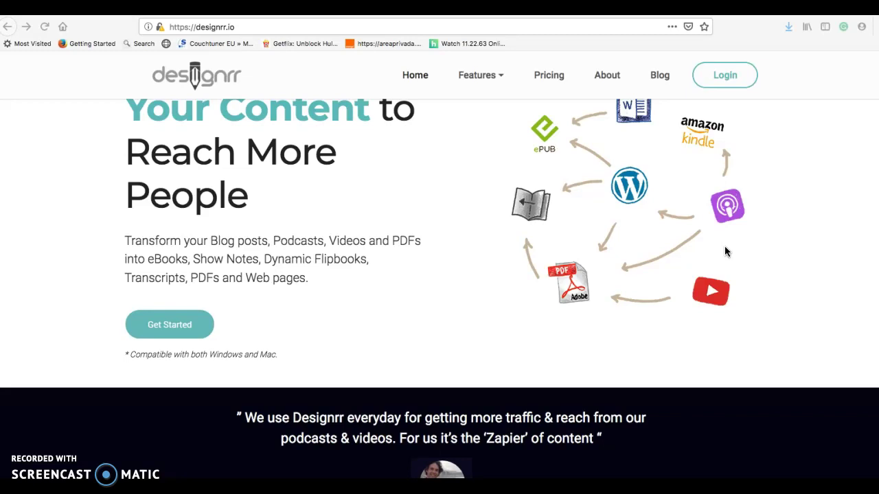
scroll(727, 251, "down", 2)
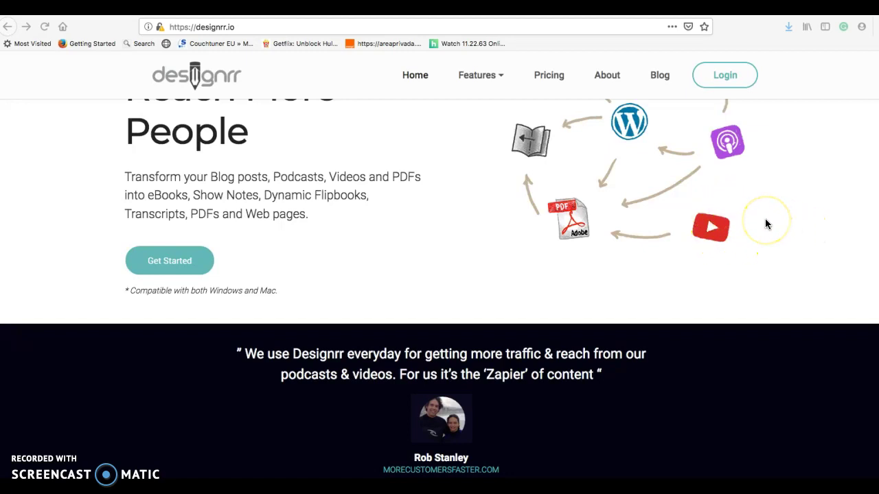
scroll(768, 246, "down", 5)
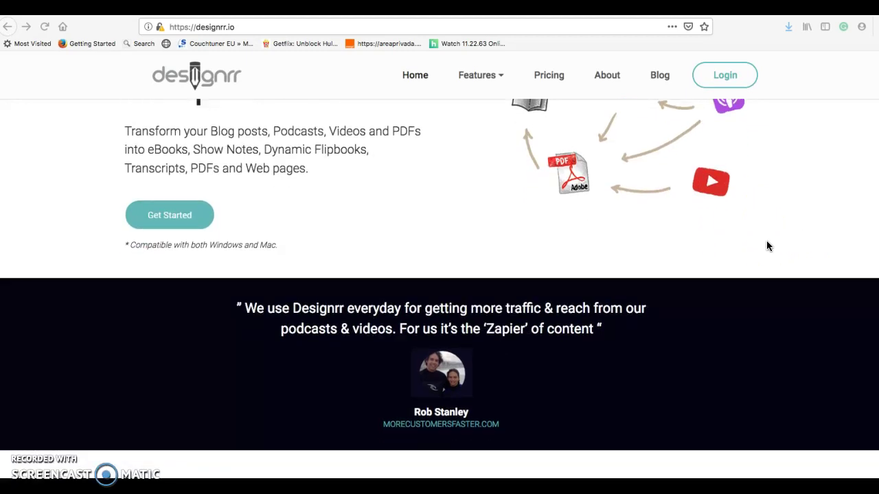
scroll(768, 245, "down", 5)
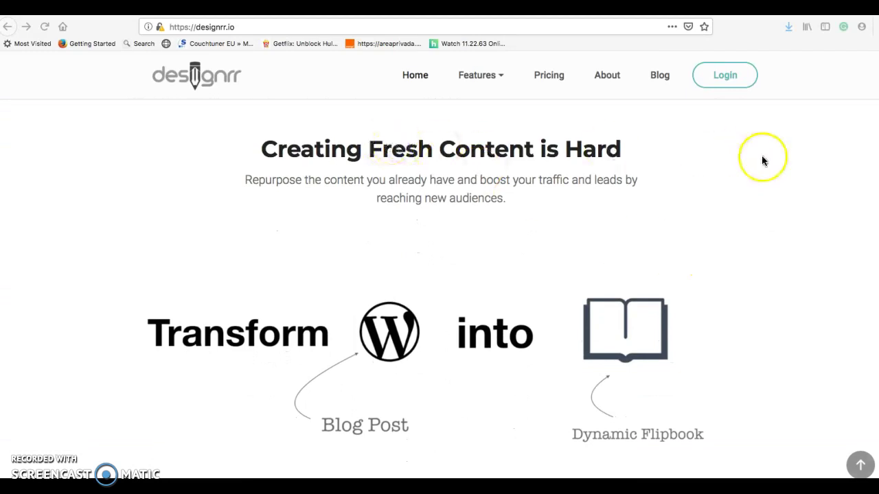
scroll(785, 194, "down", 2)
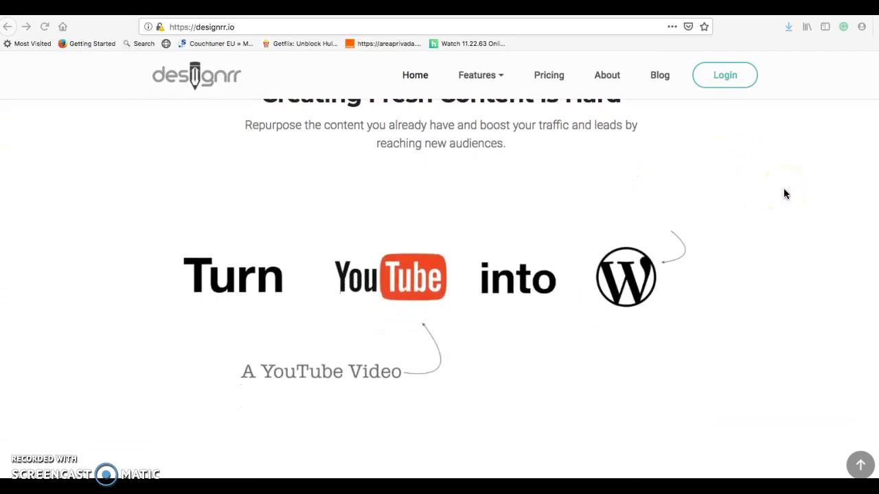
scroll(785, 194, "down", 1)
scroll(785, 195, "down", 2)
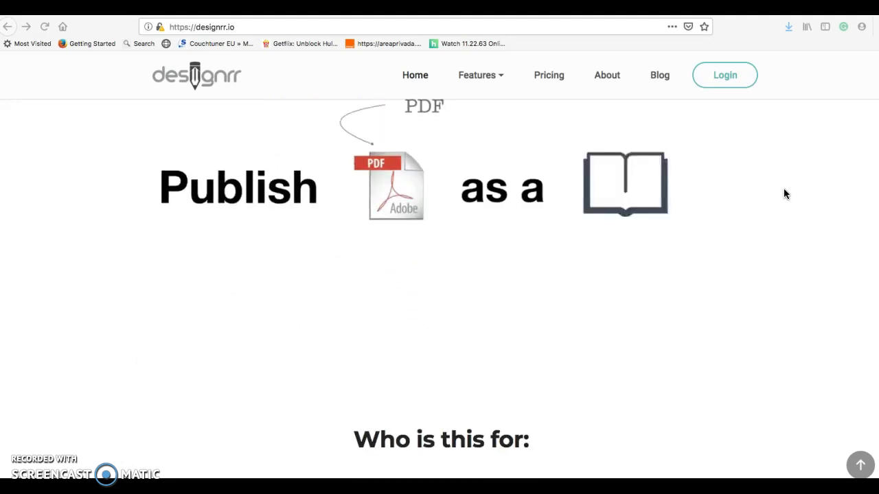
scroll(785, 194, "down", 3)
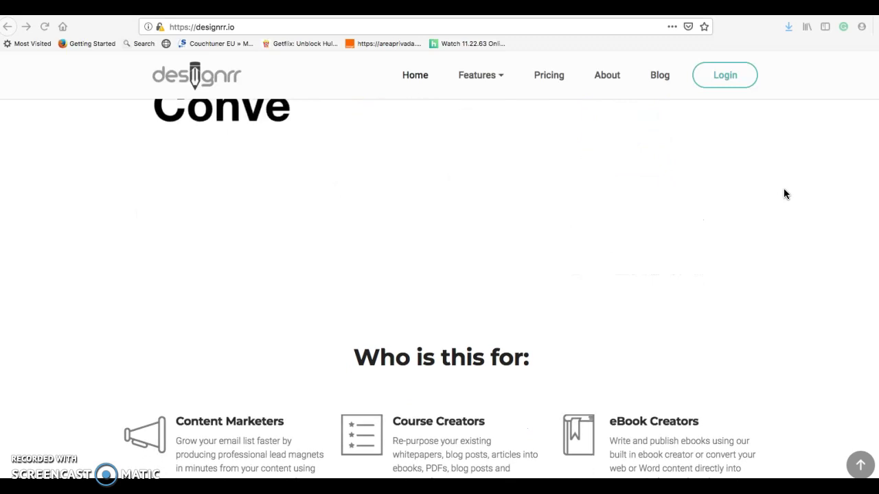
scroll(785, 194, "down", 1)
scroll(785, 194, "up", 10)
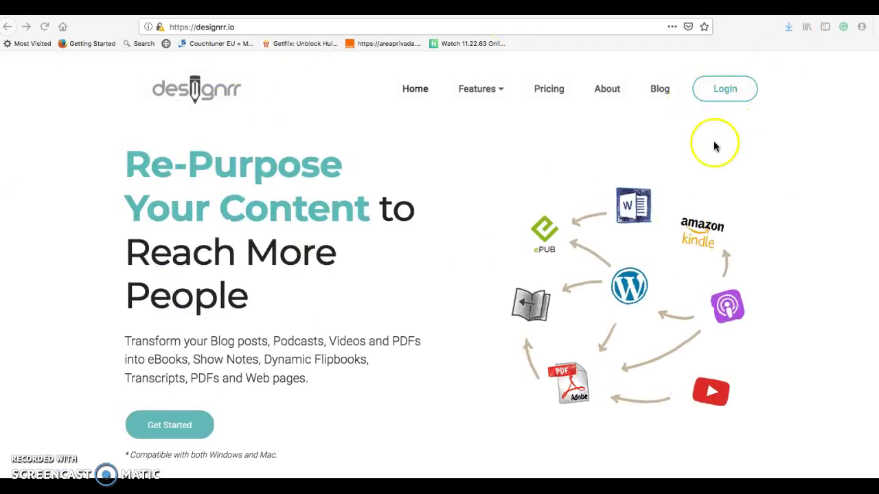
Log in to the Designrr account from the homepage and reach the projects dashboard.
left_click(732, 92)
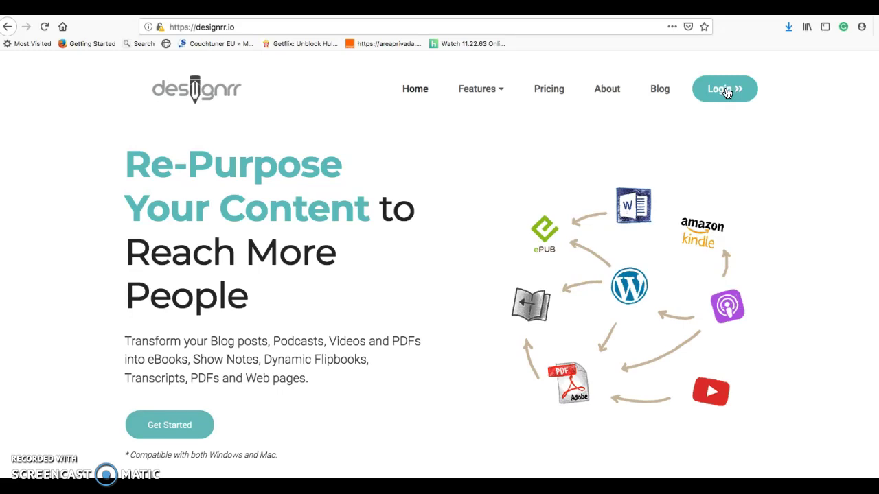
left_click(727, 93)
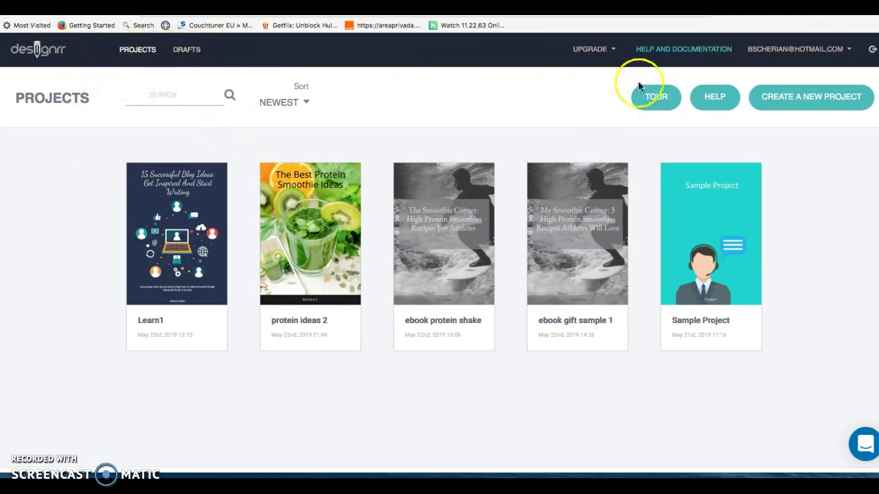
Check the upgrade options, examine the article collections in the Designrr Help Center, and return to the projects dashboard.
left_click(615, 53)
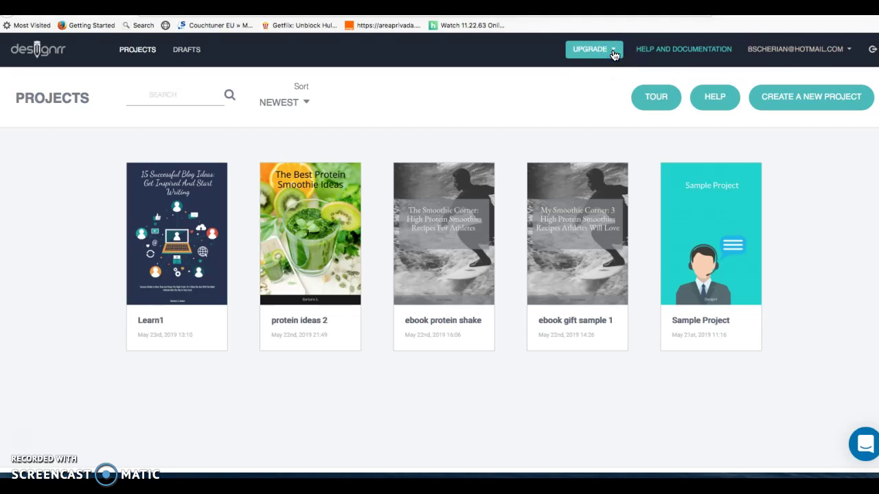
left_click(615, 54)
left_click(579, 121)
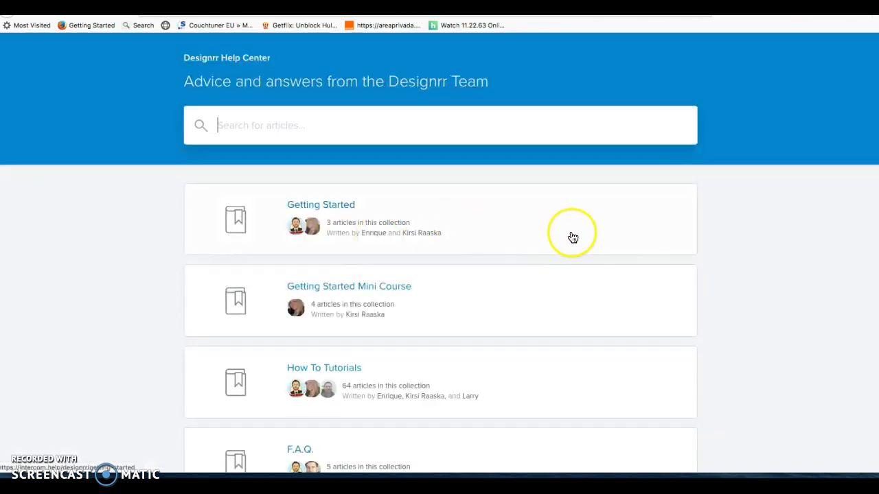
scroll(543, 261, "down", 1)
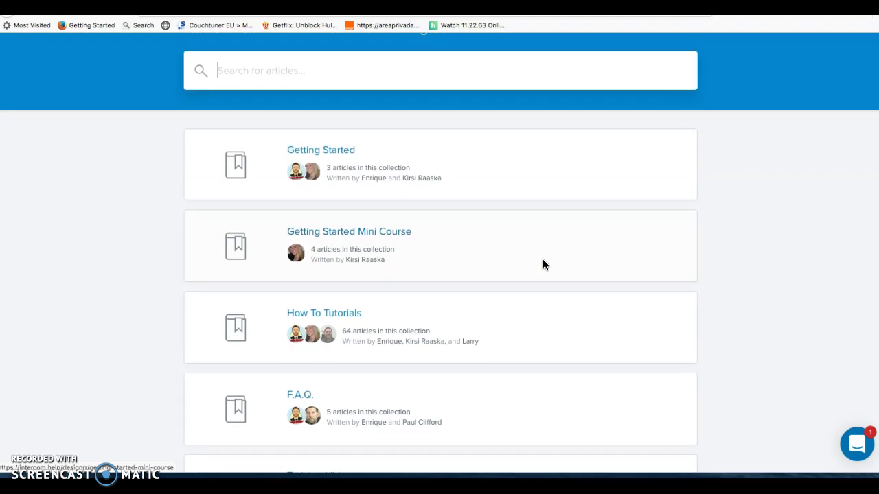
scroll(508, 206, "down", 1)
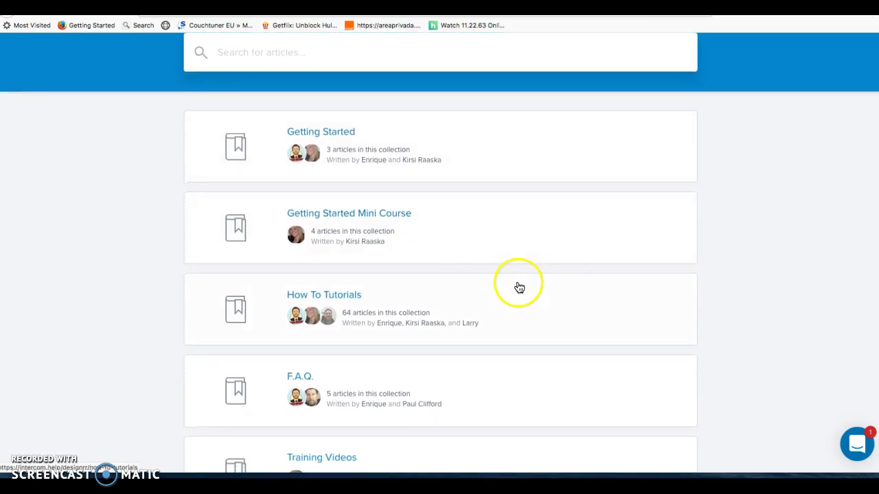
scroll(516, 287, "down", 3)
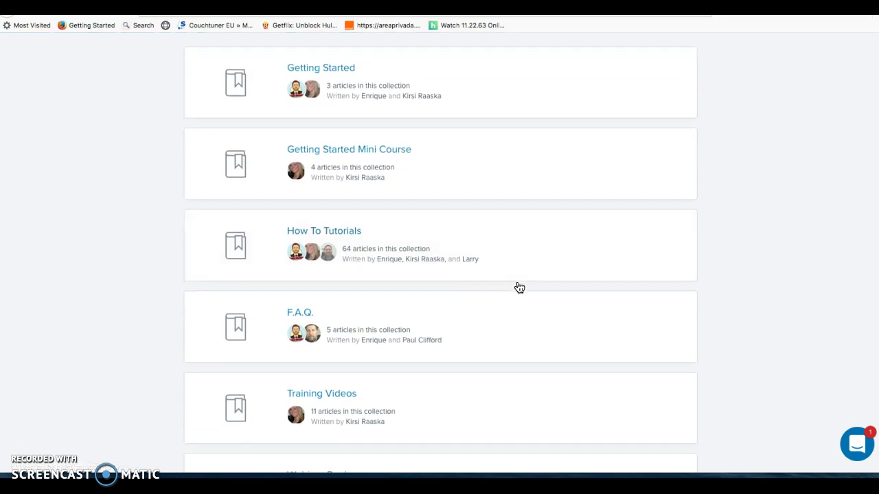
scroll(520, 288, "down", 3)
scroll(519, 287, "down", 3)
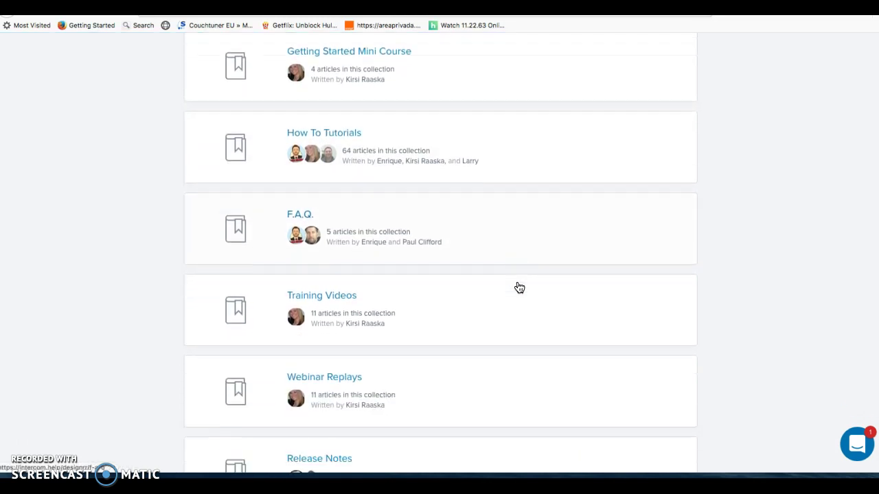
scroll(519, 287, "up", 7)
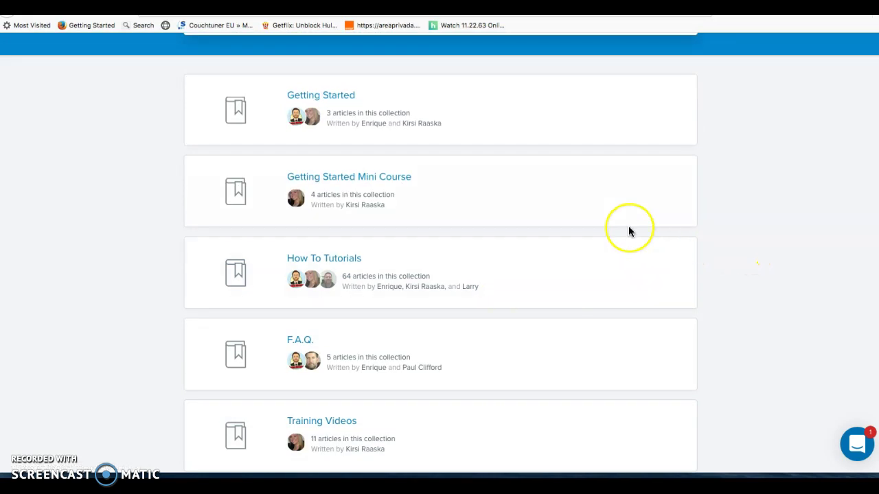
scroll(629, 231, "up", 4)
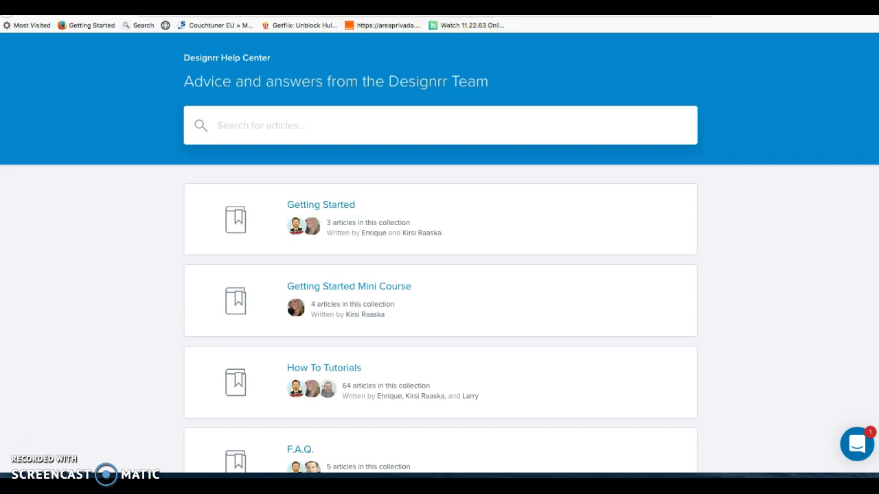
key("ctrl+w")
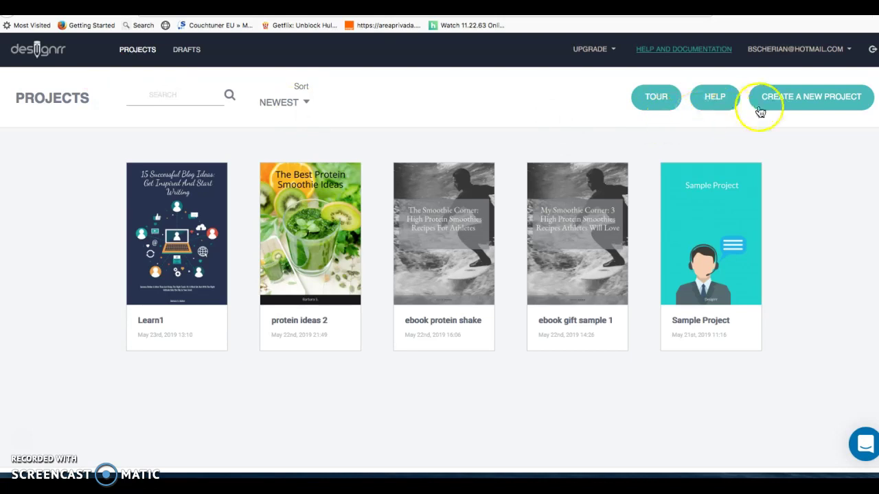
Create a new project and name it "EBOOK SAMPLE TEST1".
left_click(822, 101)
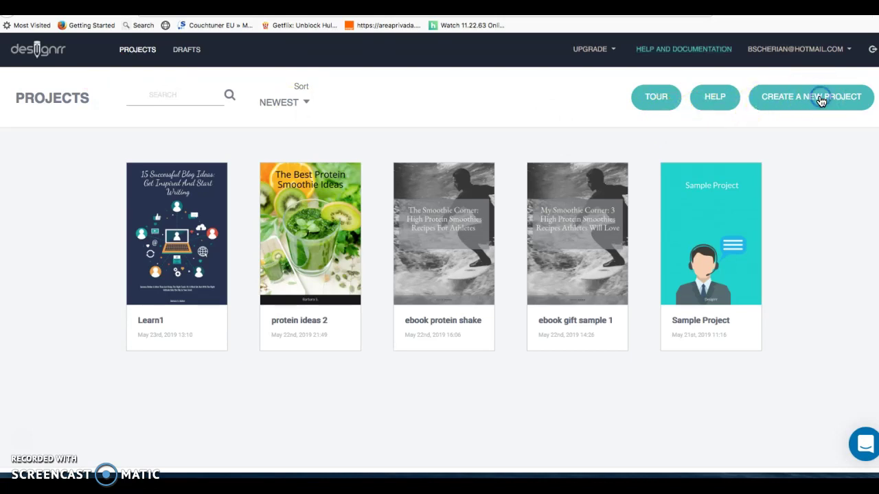
scroll(631, 222, "down", 2)
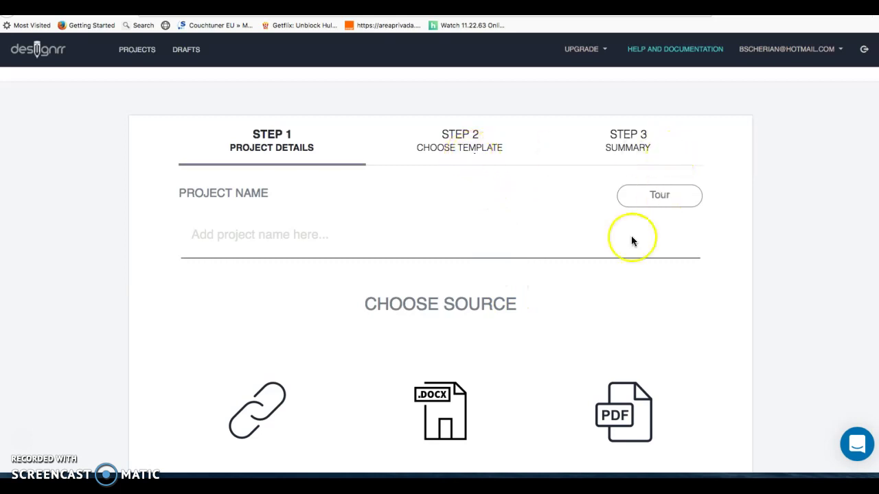
left_click(251, 235)
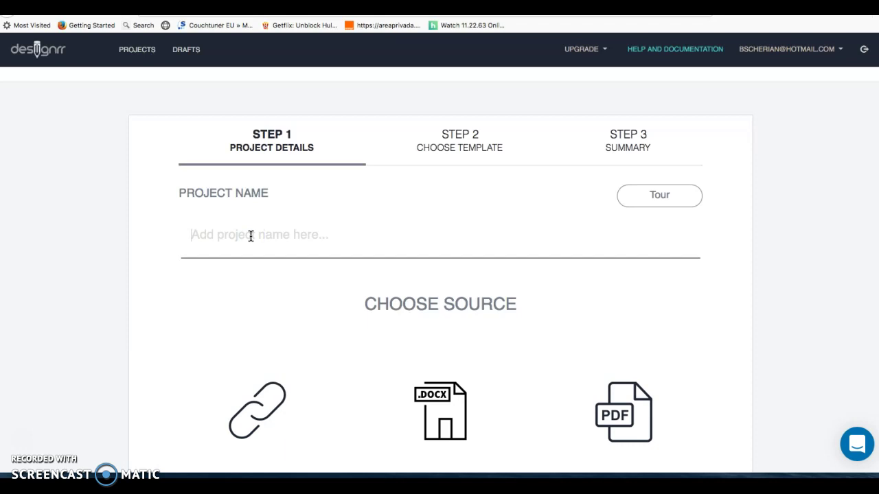
type("V")
key("BackSpace")
type("EBOOK SAMPLE TEST1")
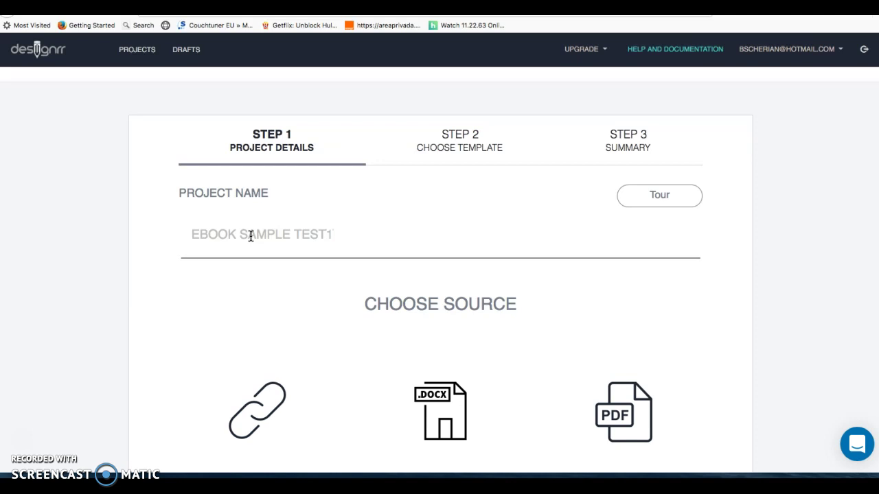
Examine the source options for the new project, from the URL, Word and PDF imports through to the audio/video import.
left_click(520, 361)
scroll(527, 357, "down", 2)
scroll(529, 359, "down", 2)
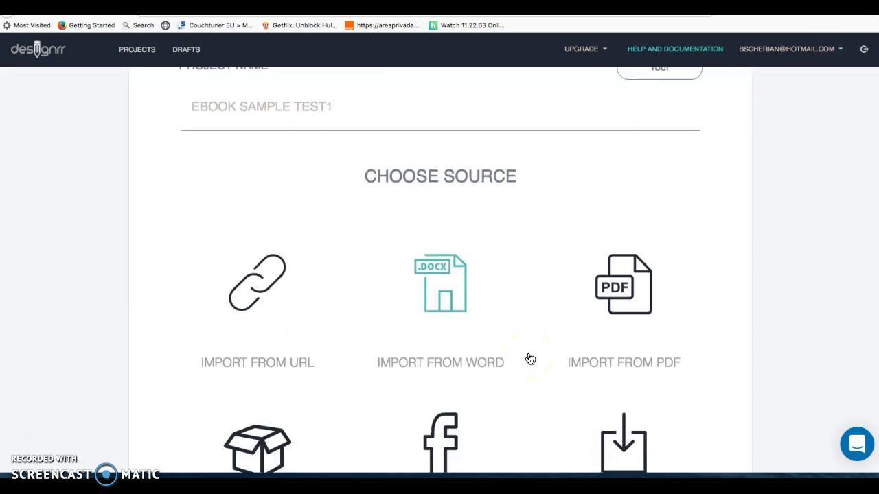
scroll(559, 209, "down", 2)
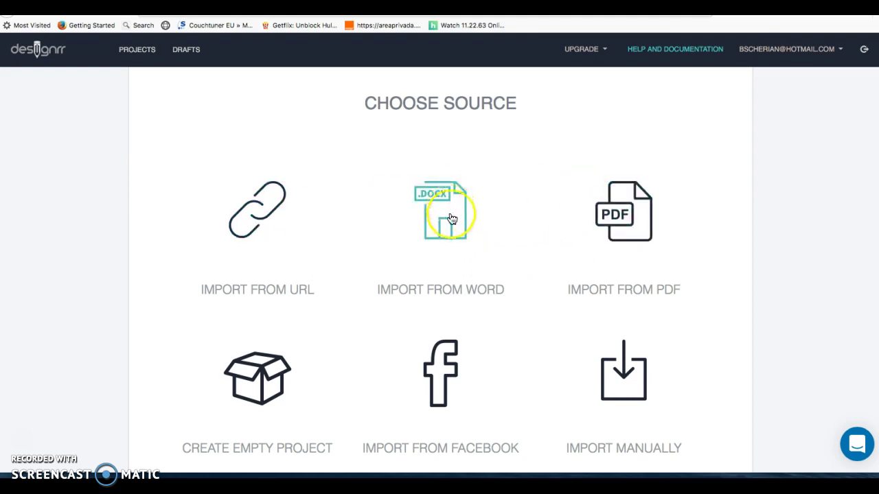
scroll(446, 227, "down", 2)
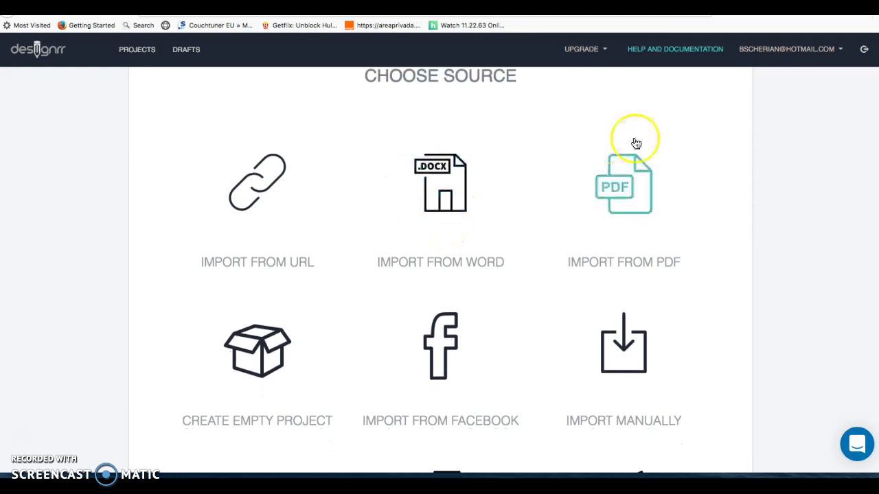
scroll(628, 198, "down", 1)
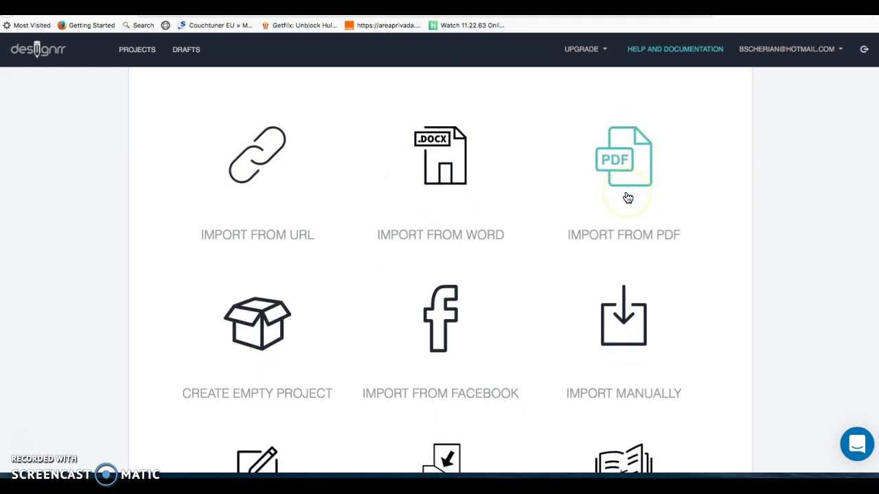
scroll(626, 197, "down", 1)
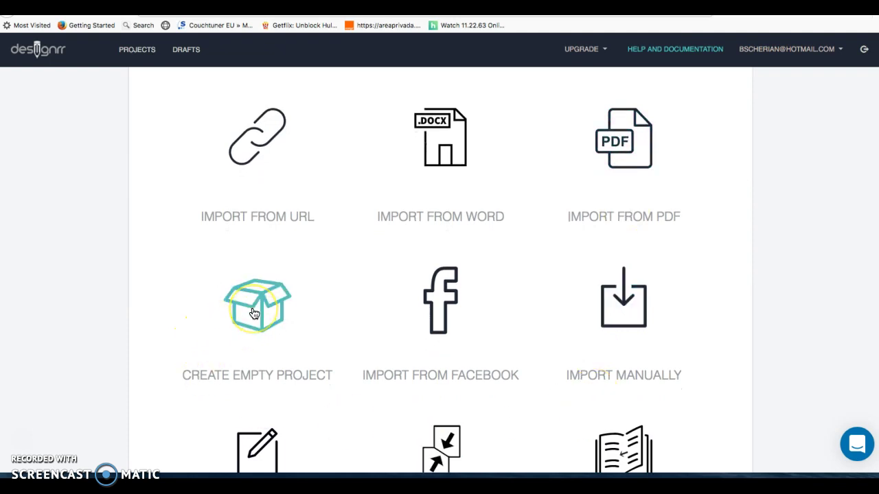
scroll(254, 314, "down", 1)
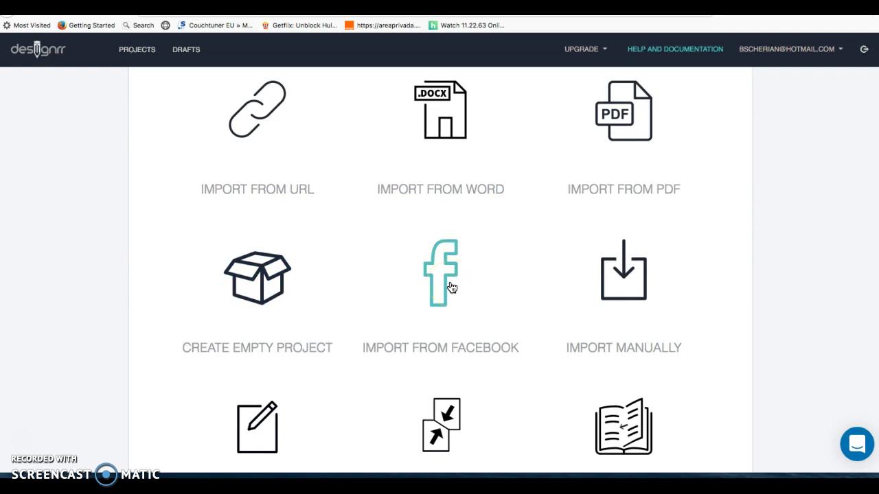
scroll(451, 288, "down", 3)
left_click(646, 198)
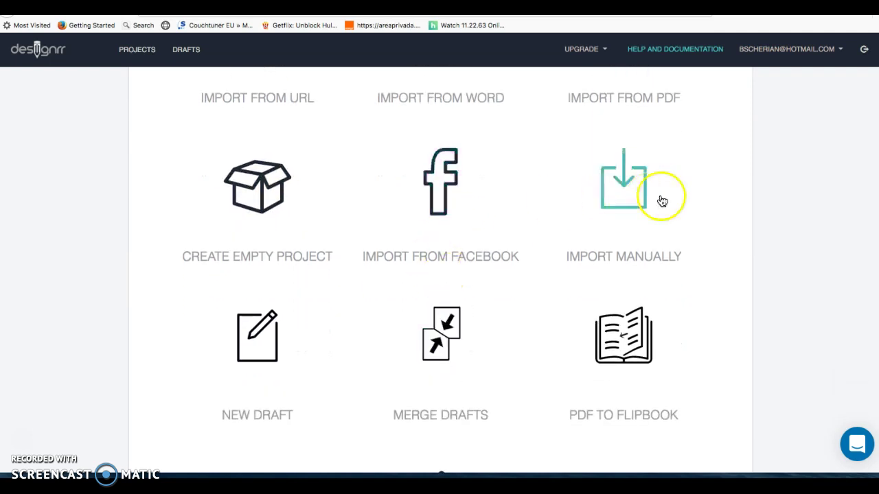
left_click(253, 358)
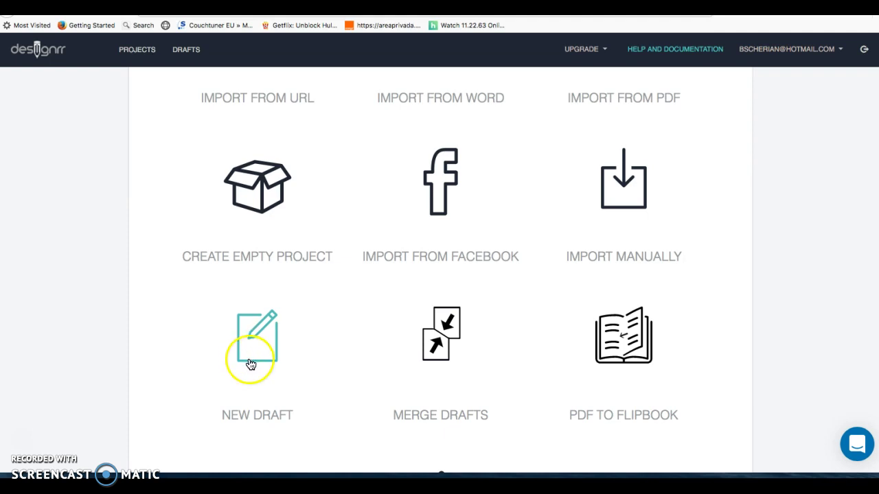
scroll(456, 354, "down", 2)
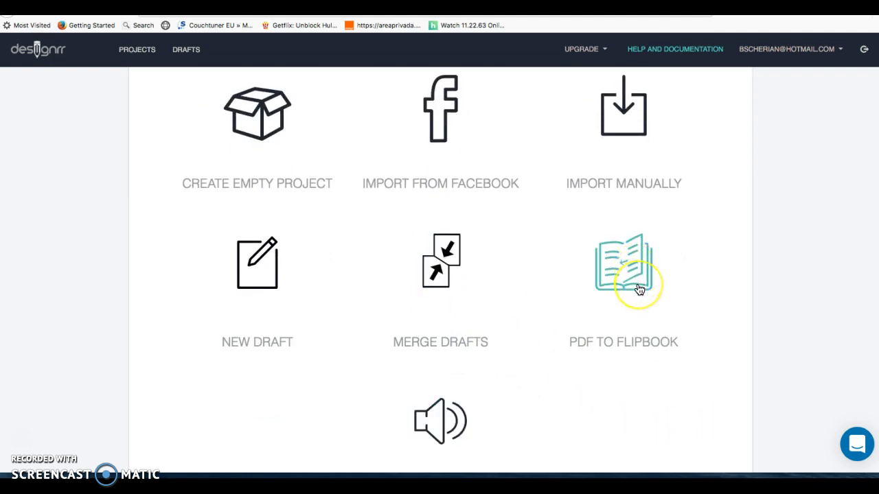
scroll(638, 287, "down", 3)
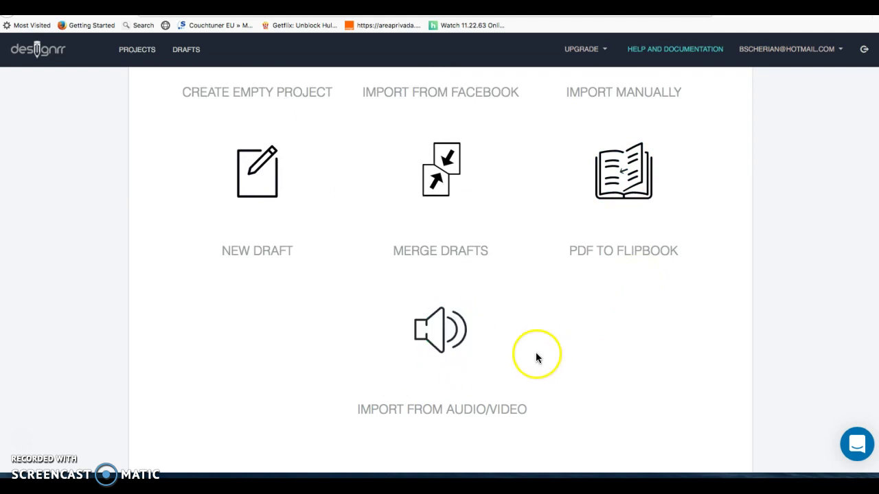
scroll(543, 361, "down", 3)
scroll(543, 361, "up", 10)
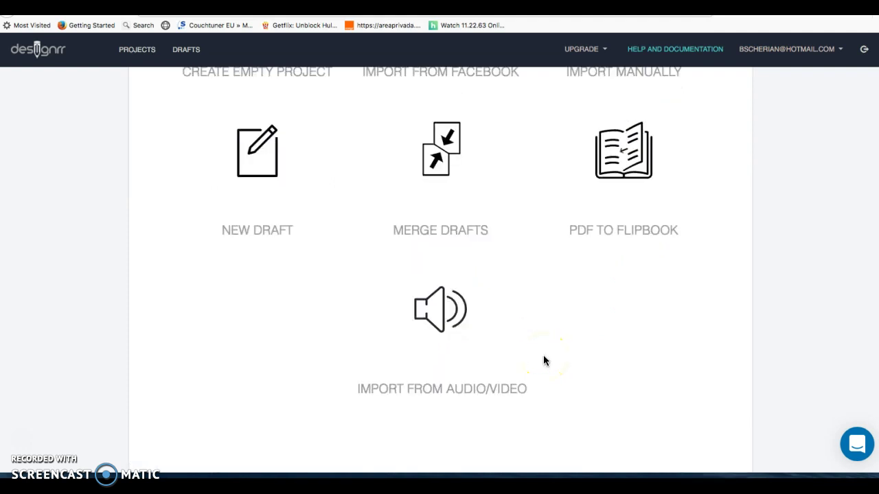
Compare the available project sources again, covering the URL, Word, PDF, Facebook and manual imports as well as the draft options.
left_click(582, 338)
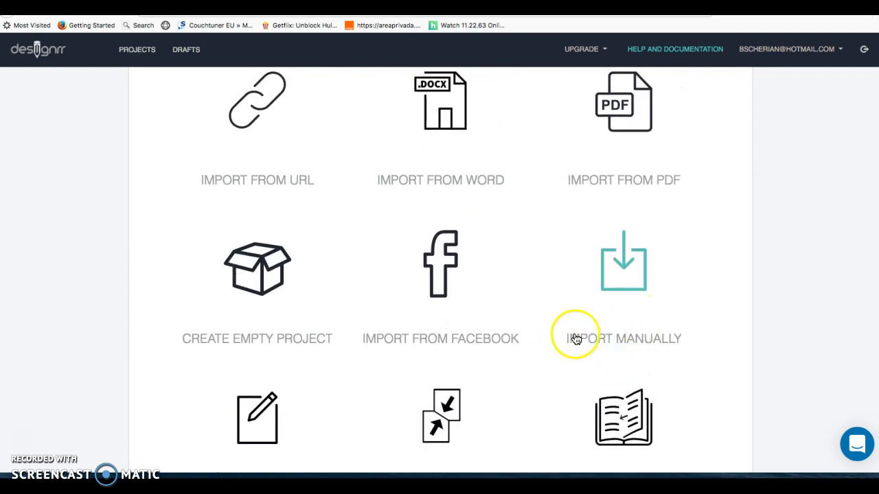
scroll(575, 344, "up", 4)
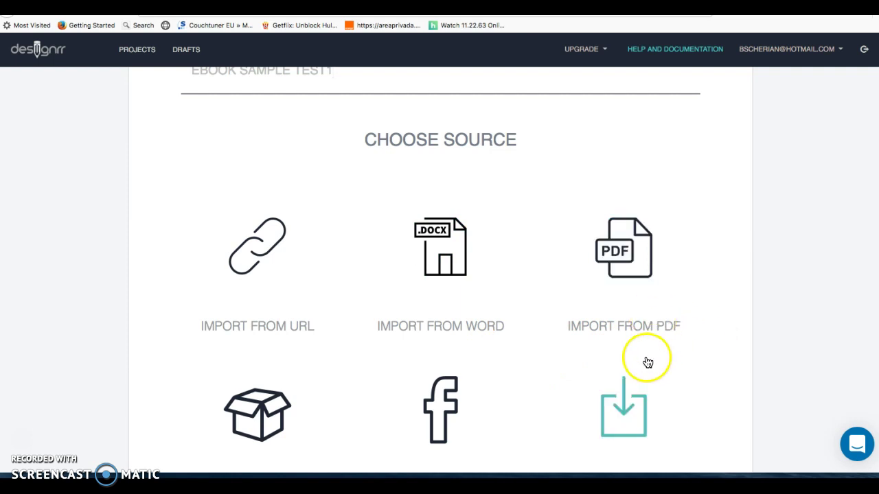
scroll(662, 319, "down", 2)
scroll(663, 319, "down", 1)
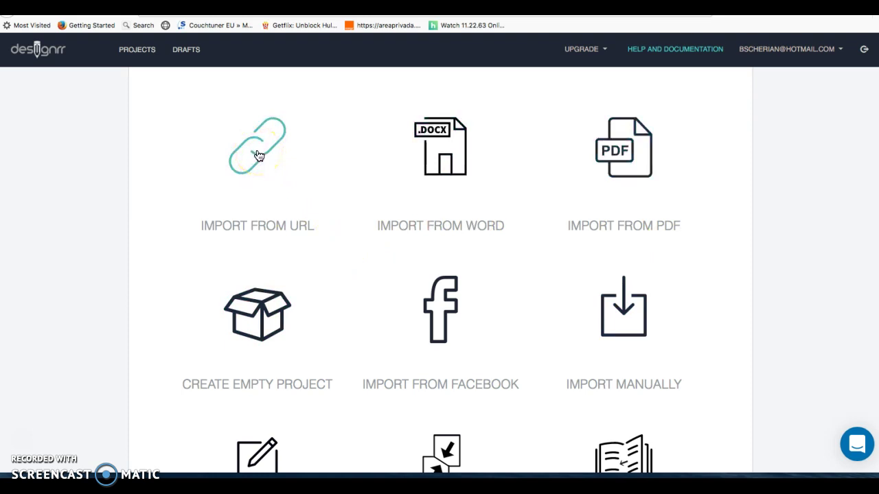
left_click(446, 164)
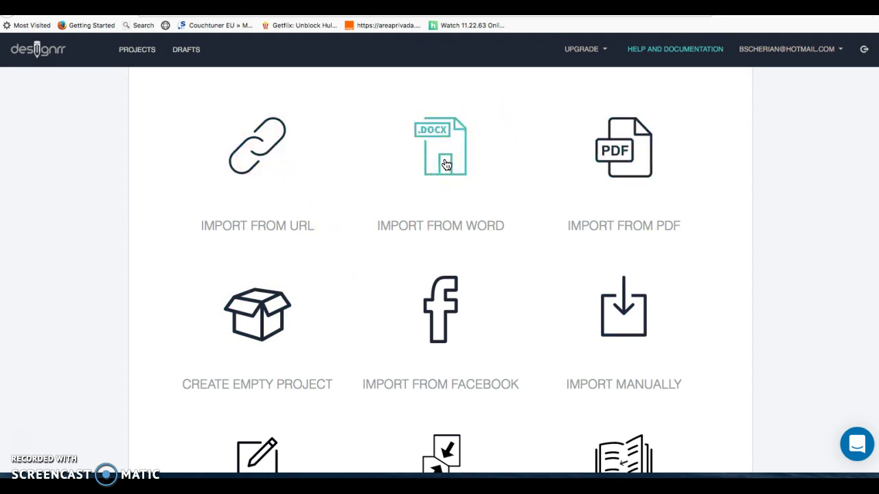
scroll(426, 220, "down", 2)
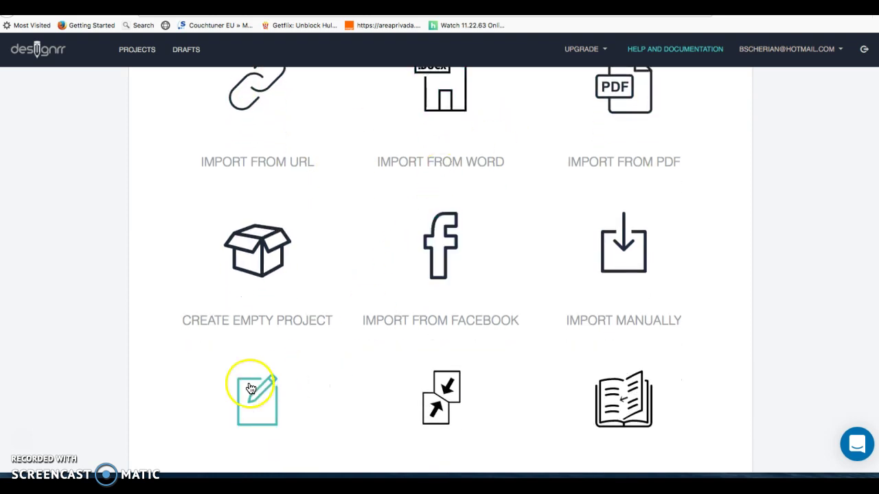
scroll(250, 387, "down", 3)
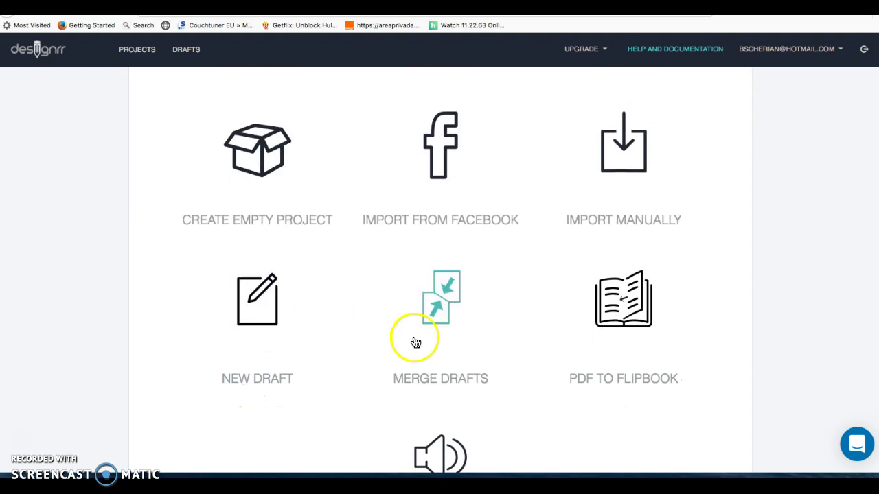
scroll(412, 343, "up", 4)
Try the PDF import and decline the plan upgrade, and open the Facebook import but cancel its account authorization.
left_click(635, 210)
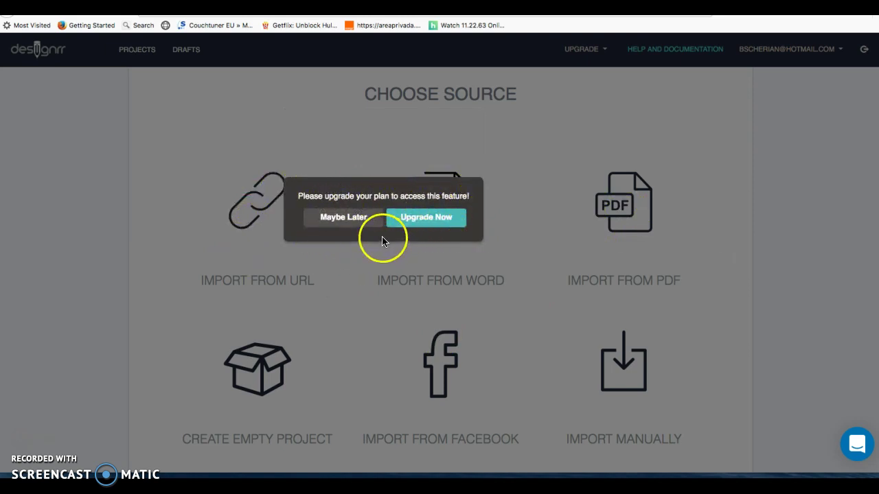
left_click(345, 221)
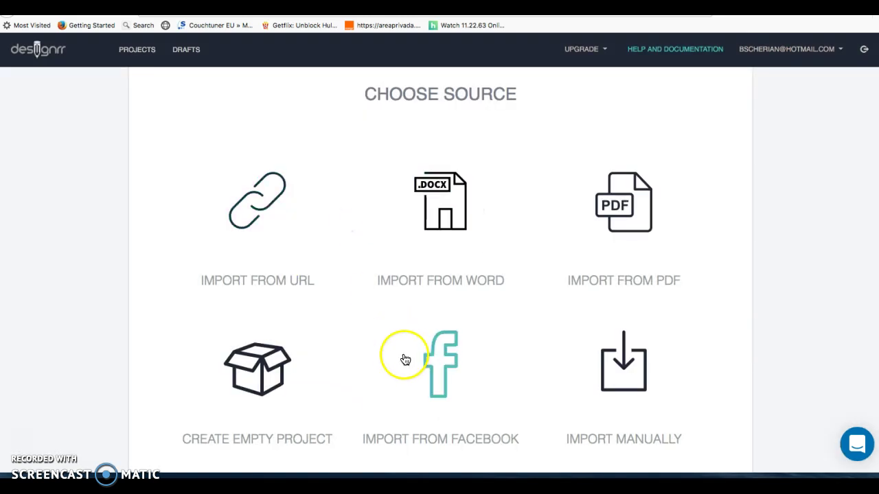
scroll(403, 358, "down", 3)
left_click(441, 267)
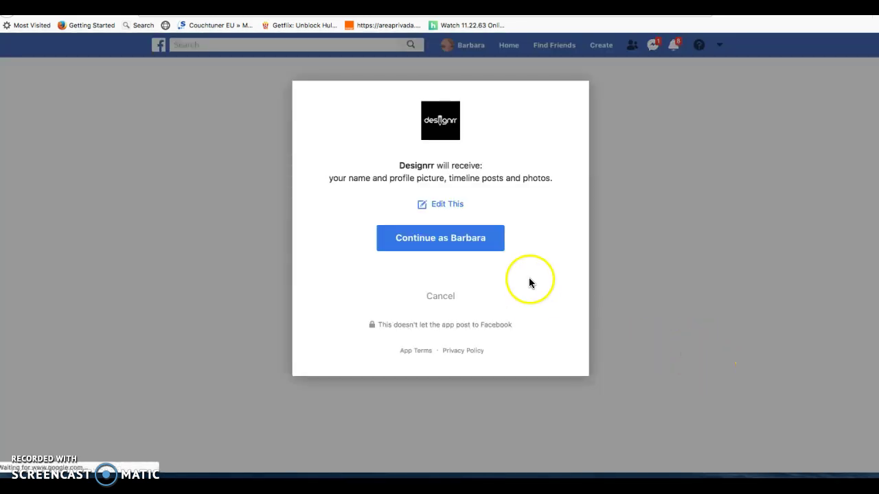
left_click(448, 298)
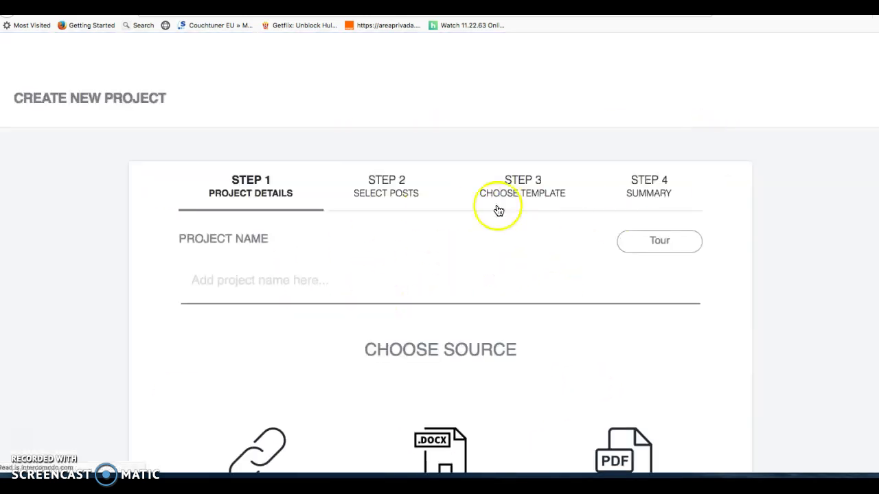
Examine the Facebook post selection filters, including the choices for date range and comments number.
scroll(555, 297, "down", 6)
scroll(554, 298, "down", 3)
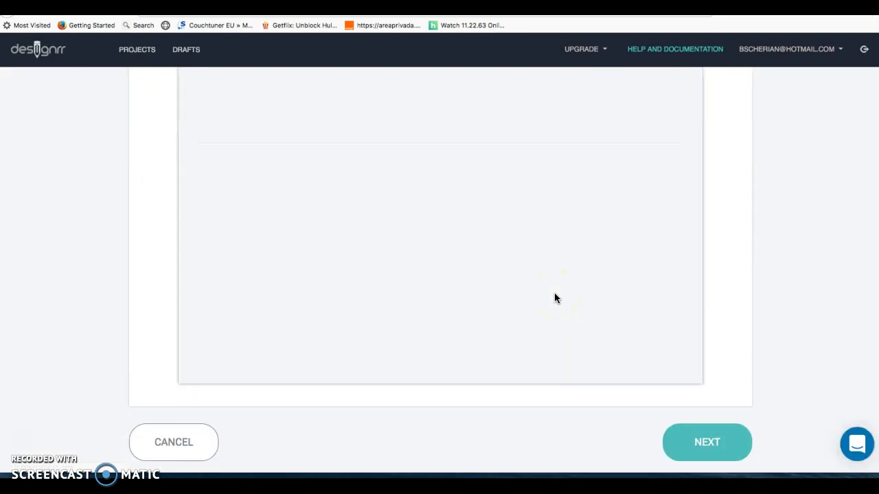
scroll(556, 298, "up", 5)
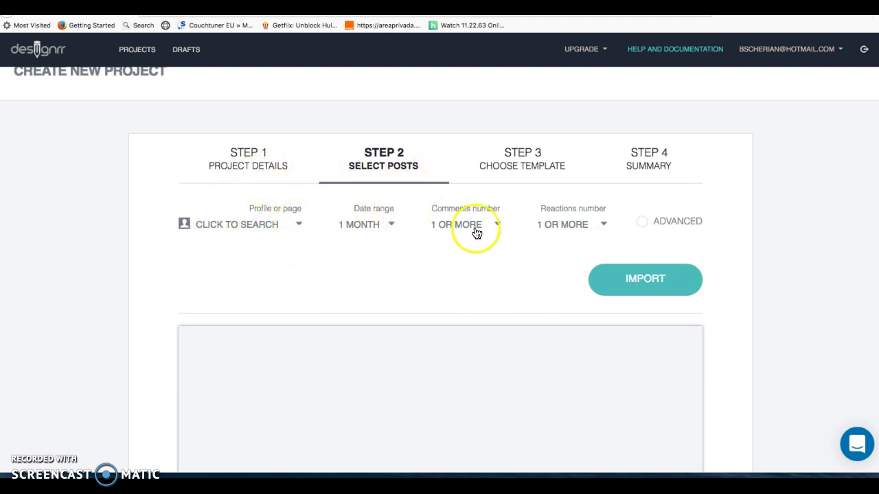
left_click(389, 225)
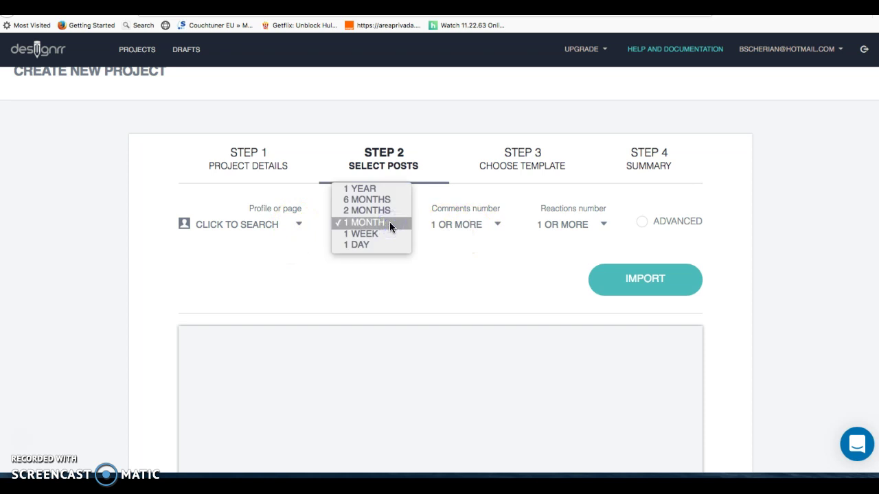
left_click(389, 224)
left_click(498, 225)
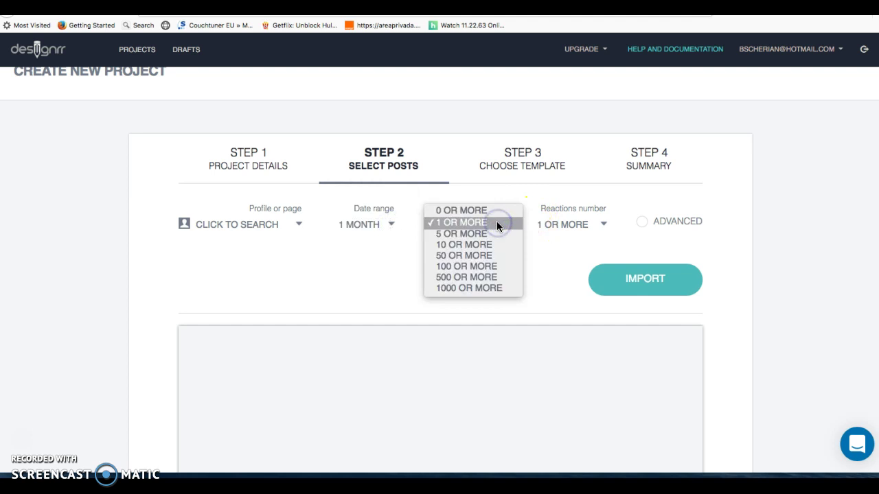
left_click(496, 223)
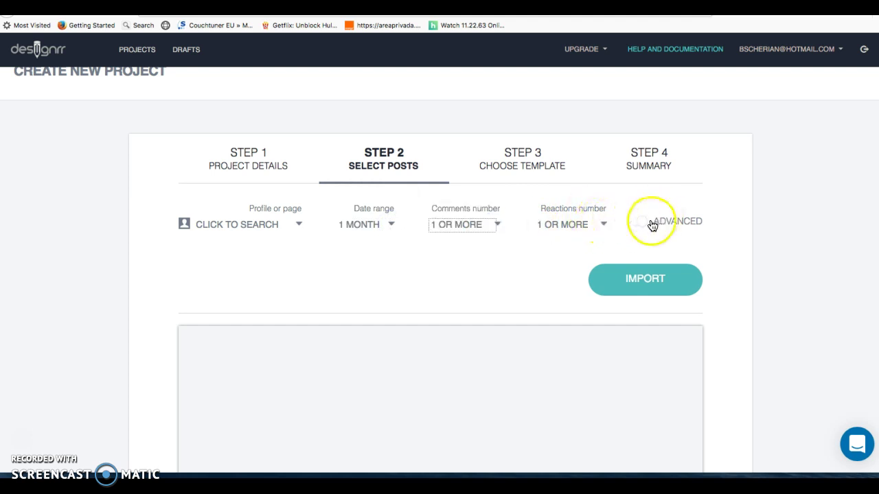
Try to import the Facebook posts without a chosen page, and open the profile or page selector's URL entry.
left_click(649, 282)
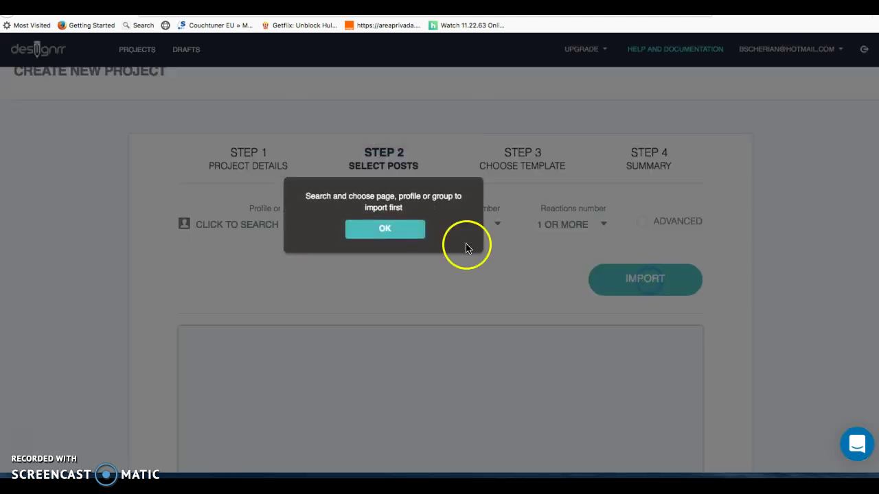
left_click(364, 234)
left_click(300, 223)
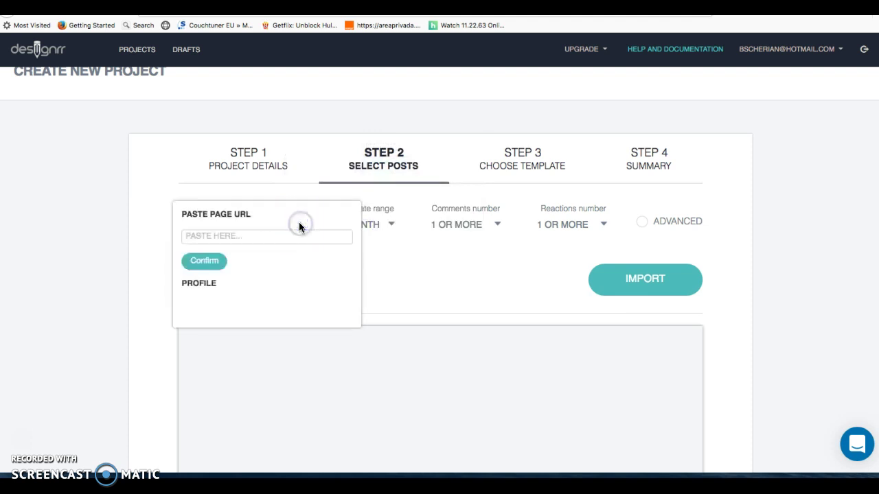
left_click(228, 235)
scroll(586, 195, "down", 3)
scroll(586, 189, "down", 3)
scroll(585, 194, "up", 5)
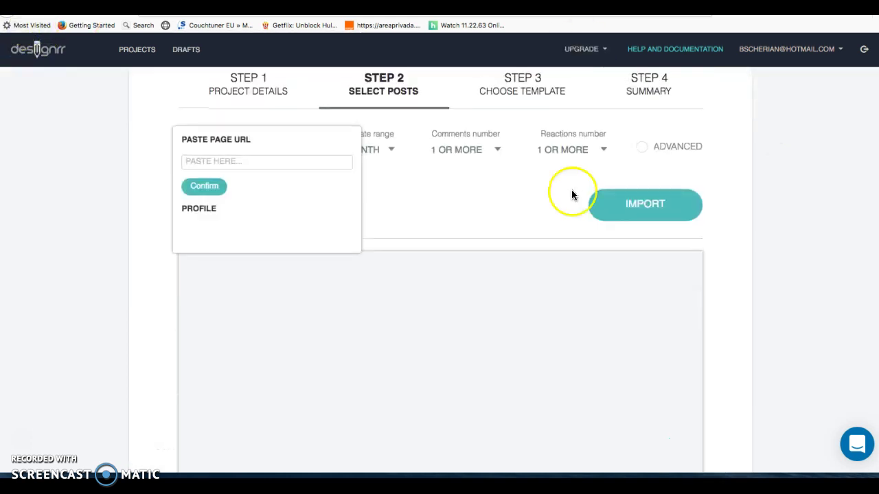
left_click(219, 162)
scroll(355, 196, "up", 3)
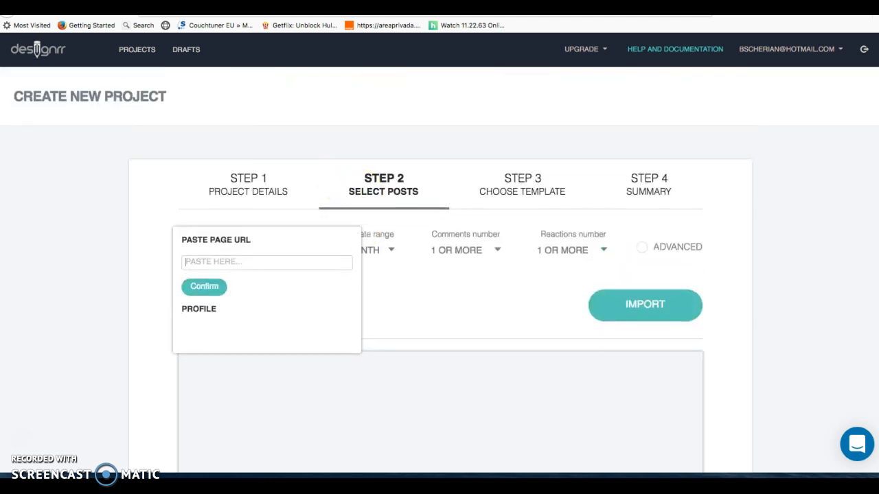
Cancel the Facebook-based project and start a new project from the projects dashboard.
scroll(384, 190, "down", 9)
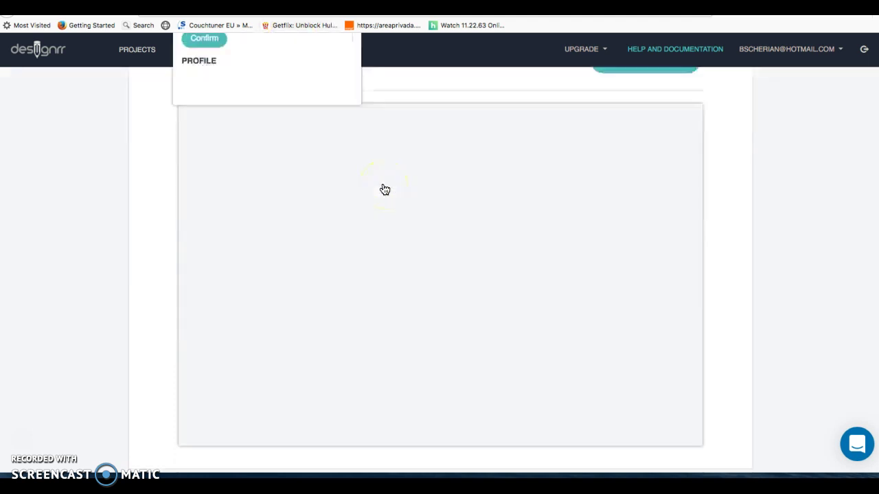
left_click(206, 447)
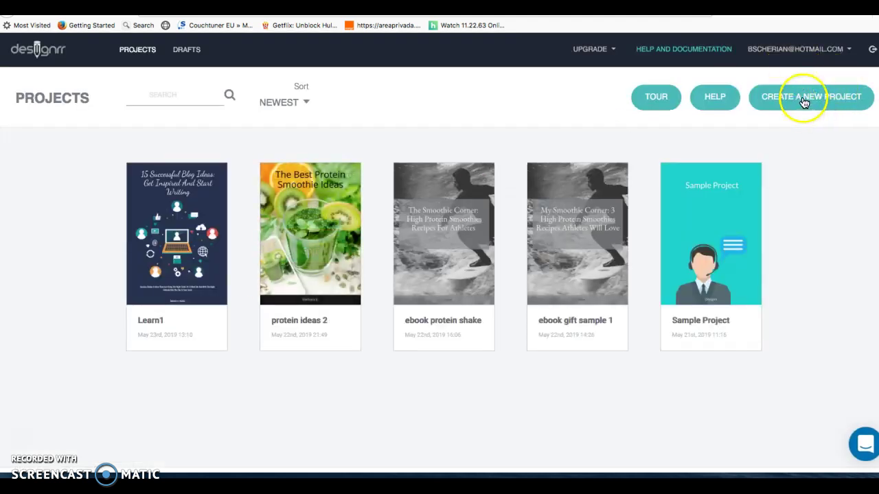
left_click(802, 98)
scroll(475, 222, "down", 5)
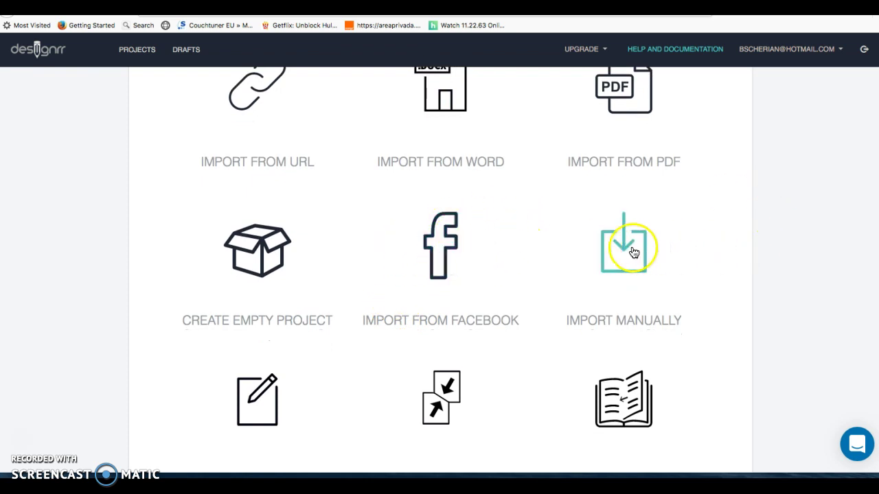
Try the Merge Drafts, PDF to Flipbook and Import from Audio/Video sources, declining the plan upgrade each time.
scroll(632, 254, "down", 3)
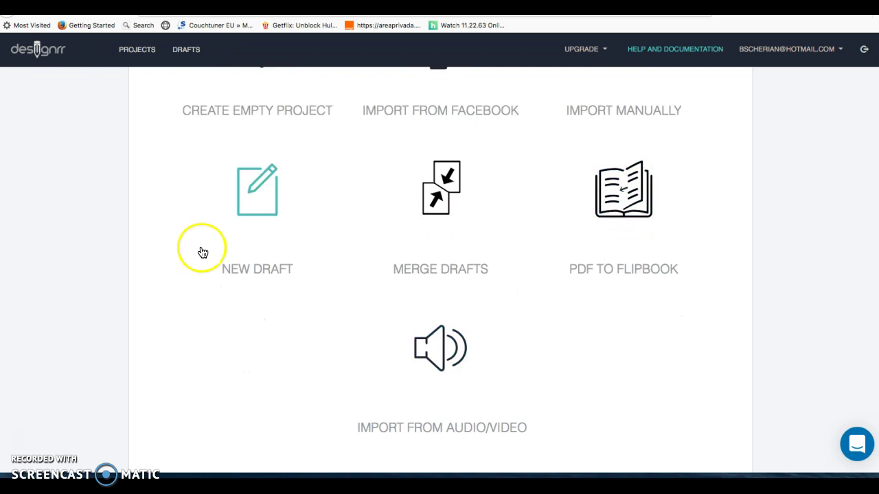
left_click(445, 198)
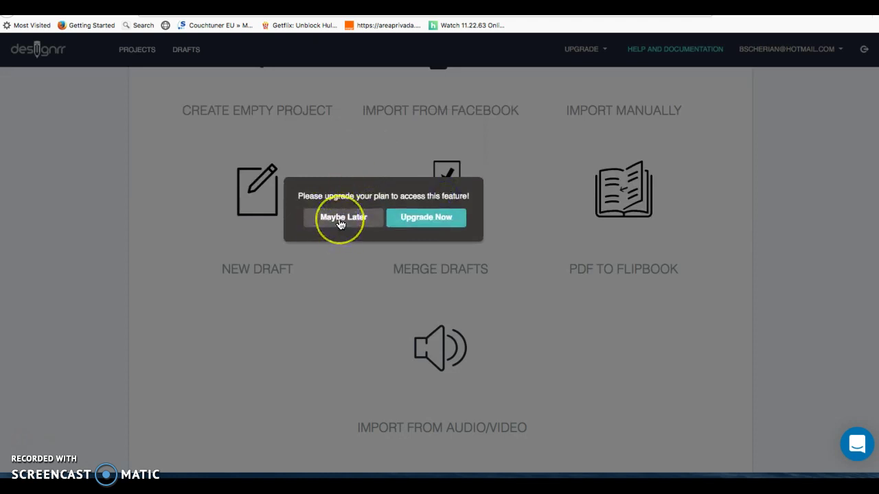
left_click(339, 223)
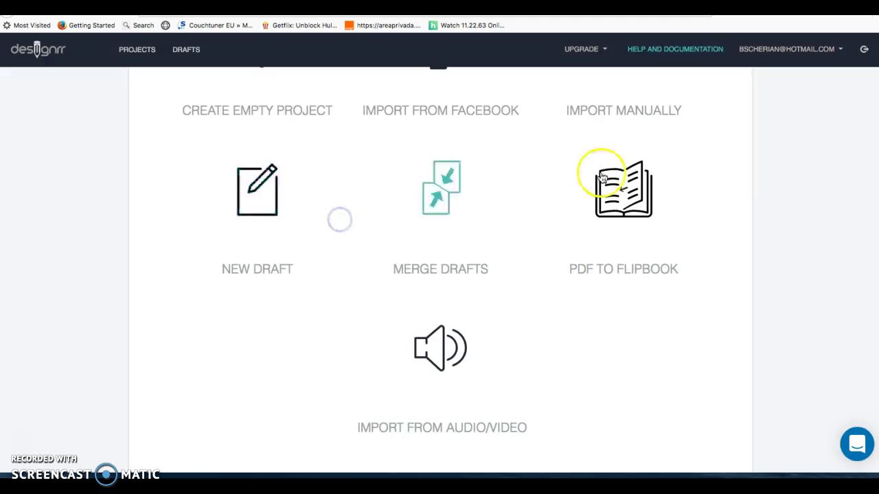
left_click(636, 200)
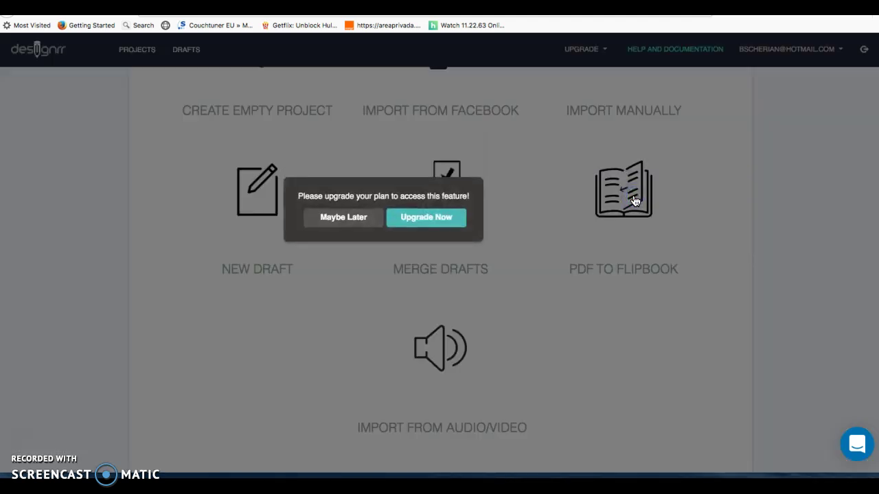
left_click(344, 217)
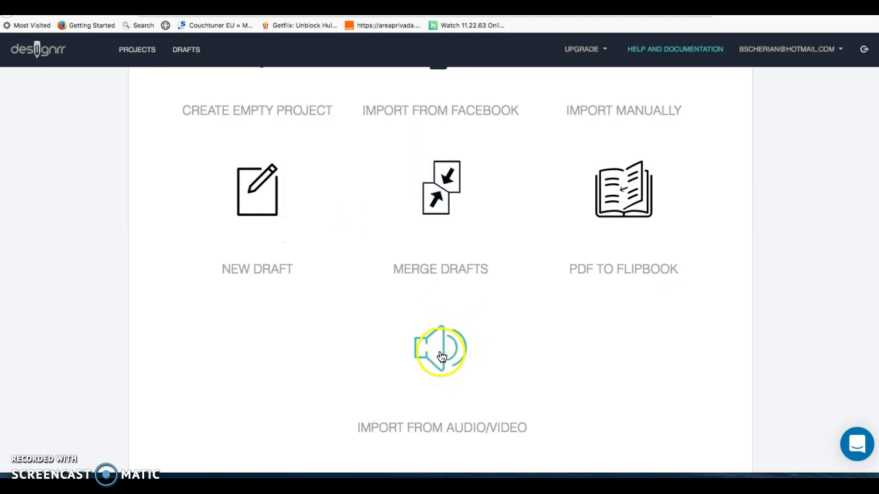
left_click(442, 356)
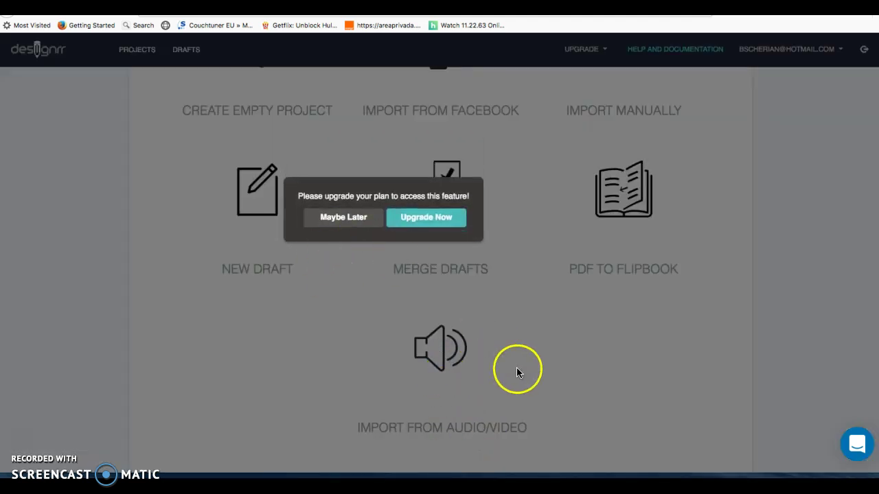
left_click(338, 219)
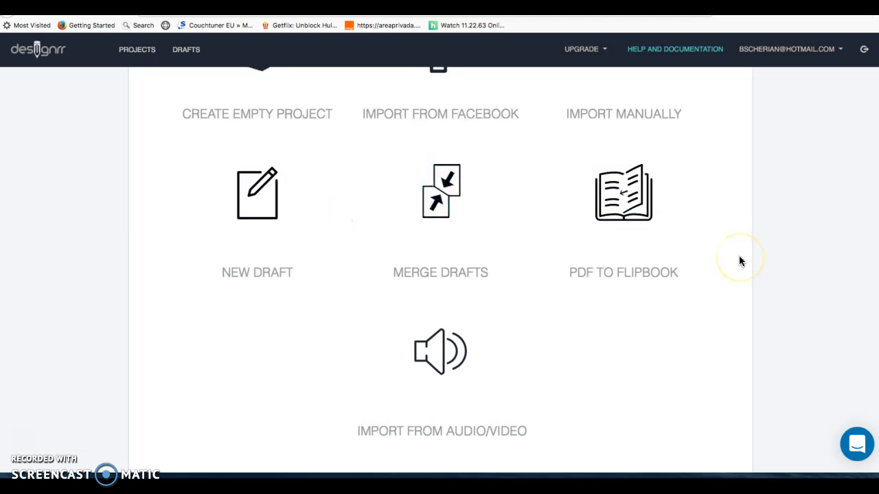
Go over the project sources once more and try the New Draft source.
scroll(739, 261, "up", 5)
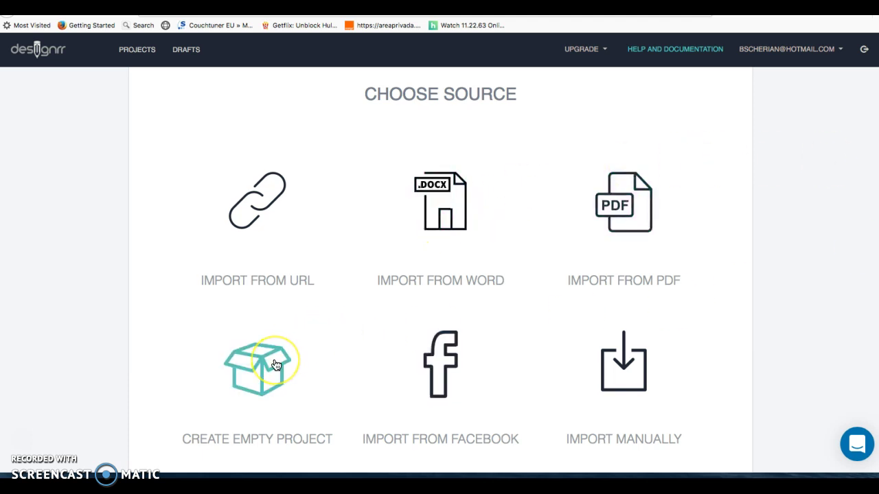
scroll(285, 353, "down", 1)
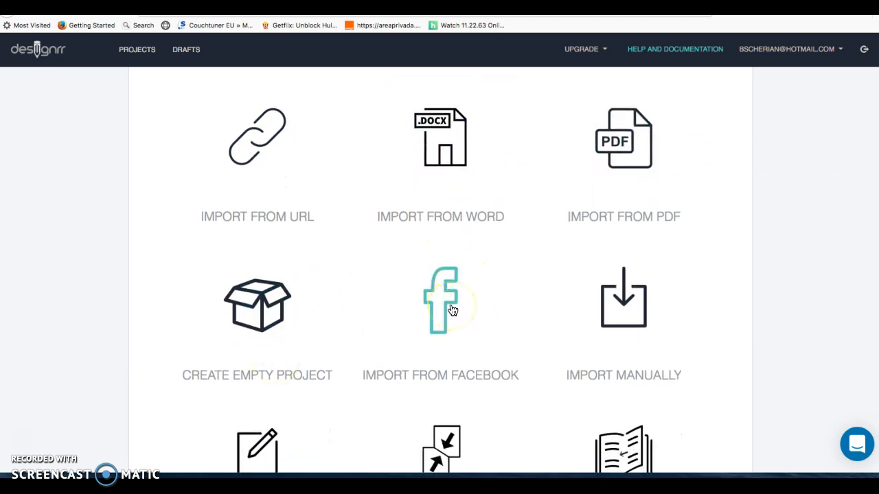
scroll(451, 309, "down", 3)
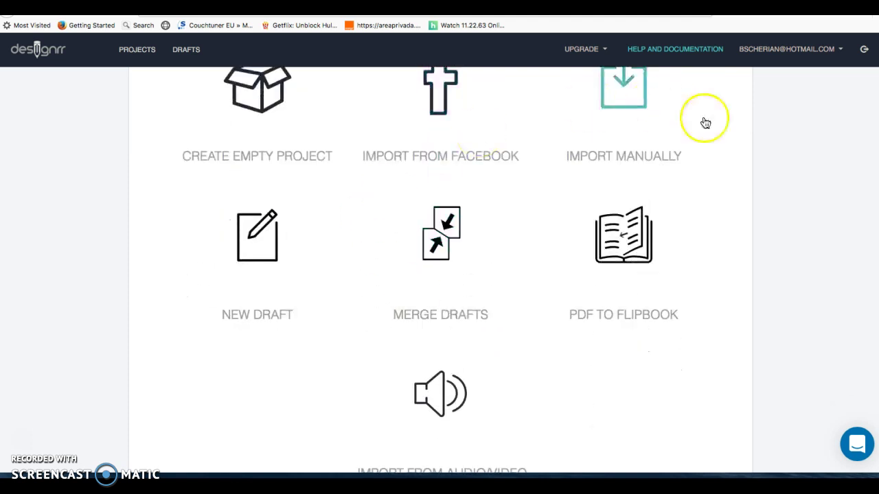
left_click(269, 260)
left_click(269, 271)
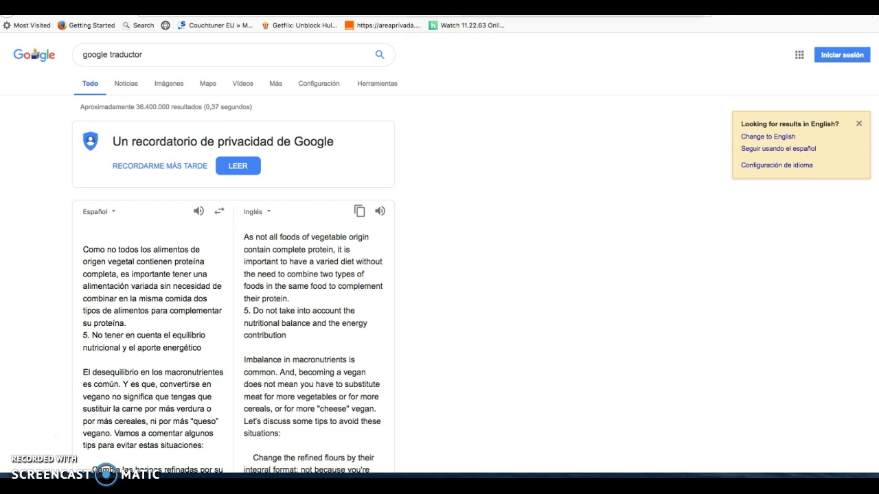
scroll(381, 227, "down", 20)
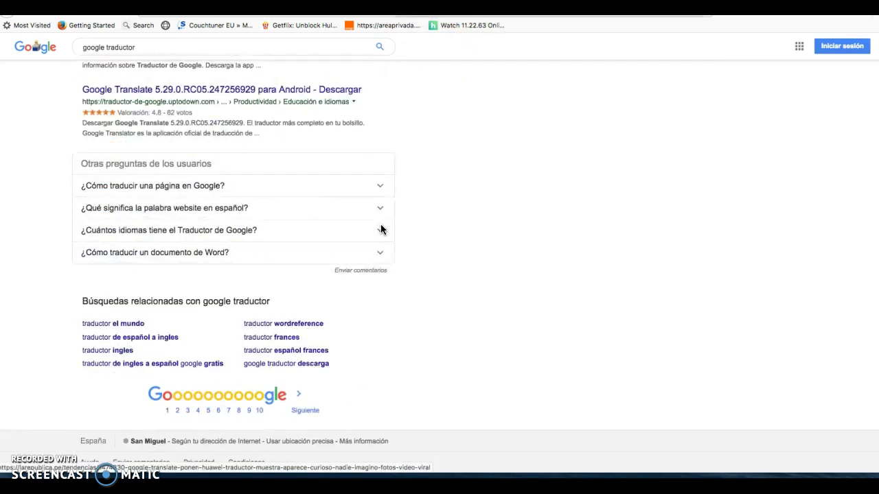
scroll(320, 227, "up", 3)
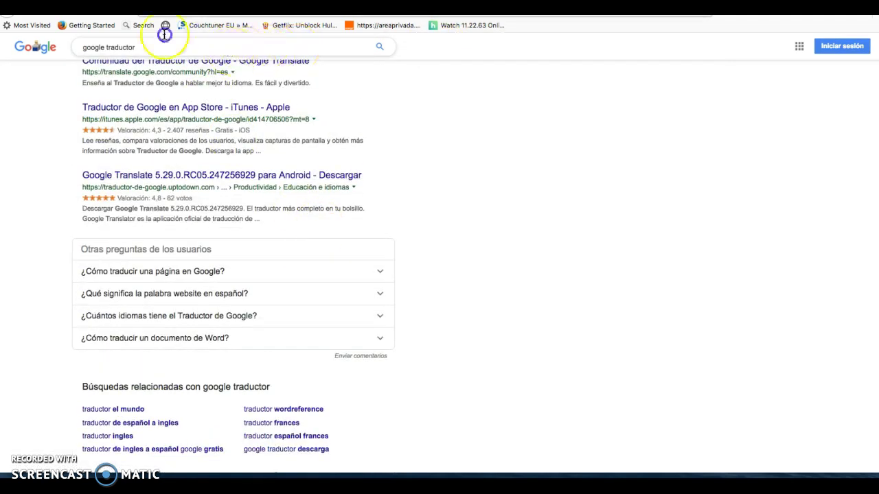
Search Google for "EXPENSIVE CARS" in place of the previous search term.
triple_click(83, 41)
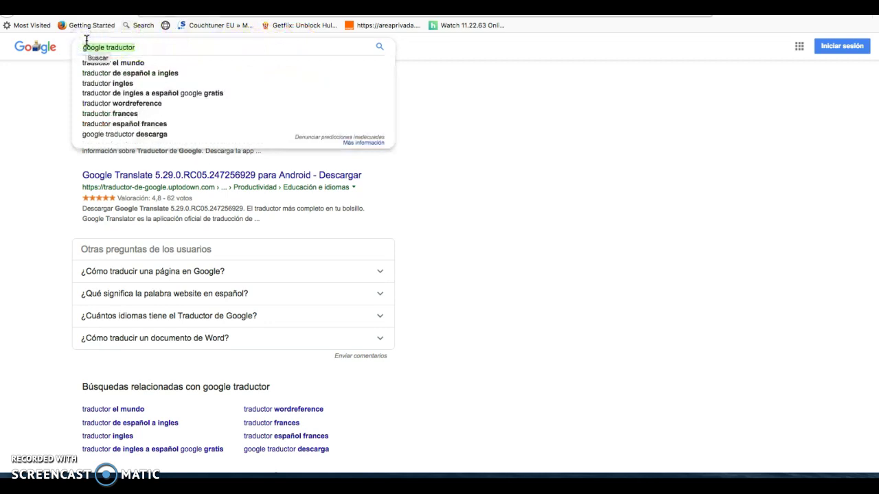
type("CAR")
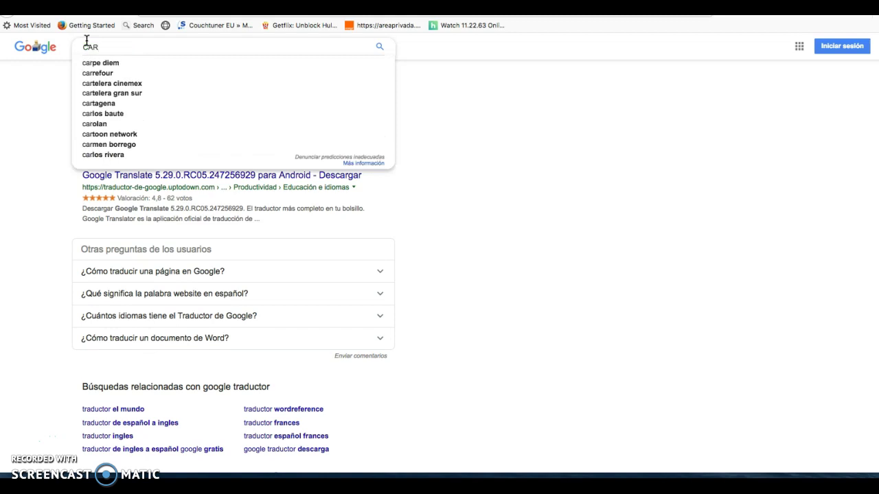
key("BackSpace")
key("BackSpace")
key("BackSpace")
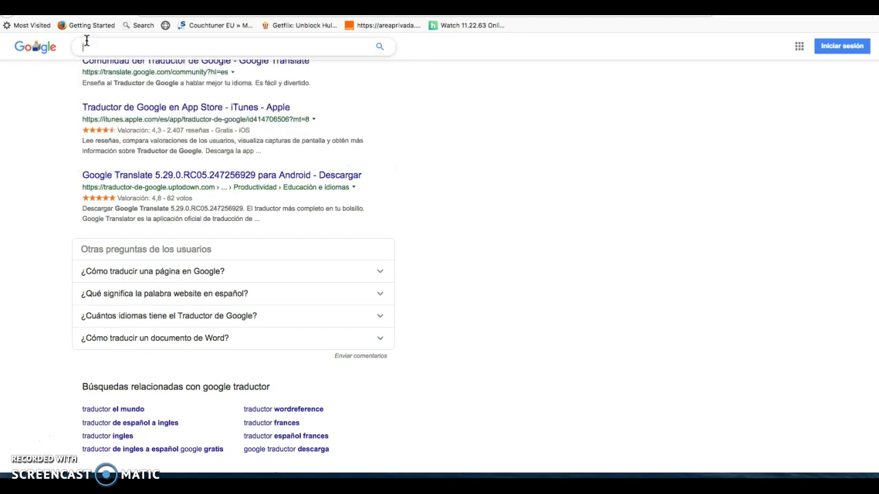
type("EXPENSI")
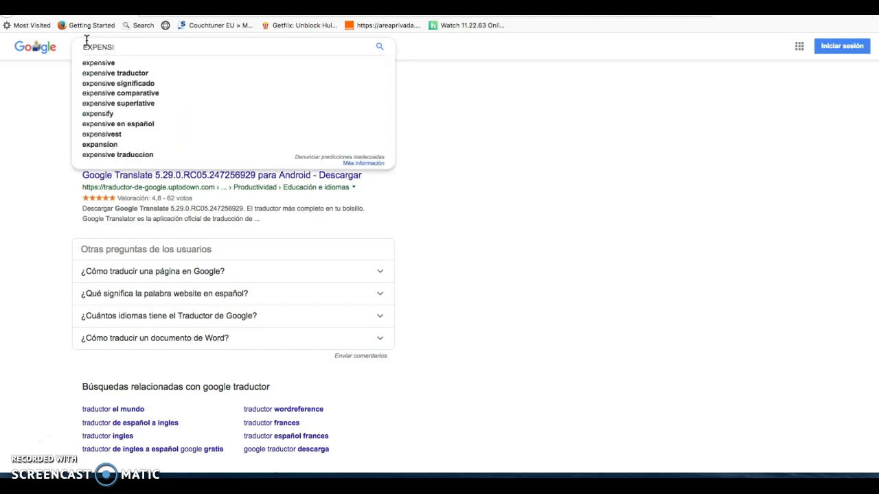
type("VE CARS")
key("Return")
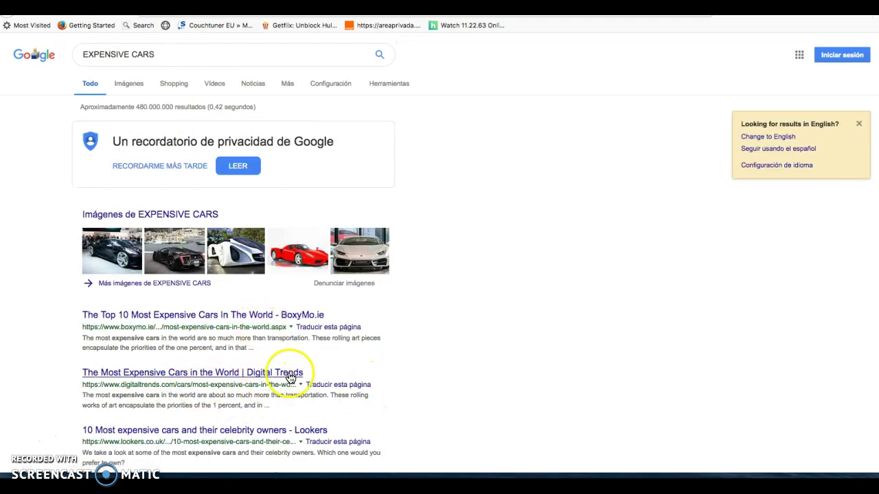
Open the Lookers result "10 Most expensive cars and their celebrity owners" and skim through the article.
scroll(280, 378, "down", 3)
left_click(258, 242)
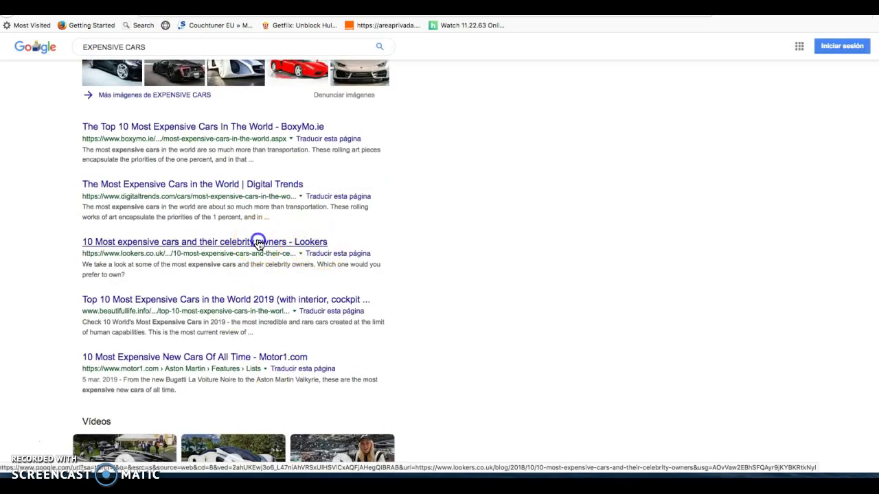
left_click(422, 234)
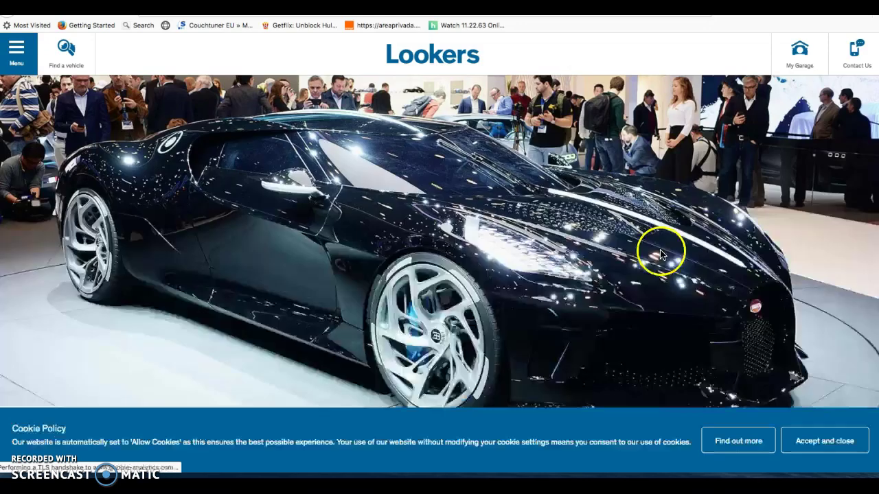
scroll(578, 276, "down", 5)
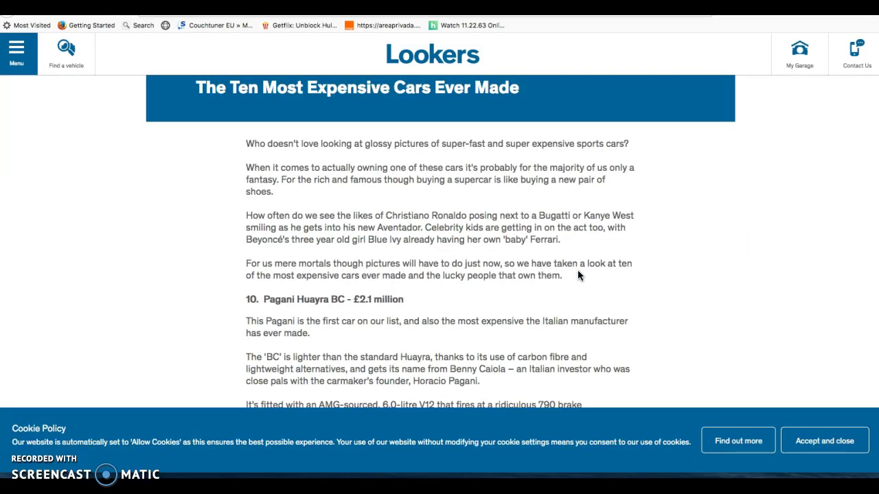
scroll(578, 275, "down", 15)
scroll(578, 270, "up", 20)
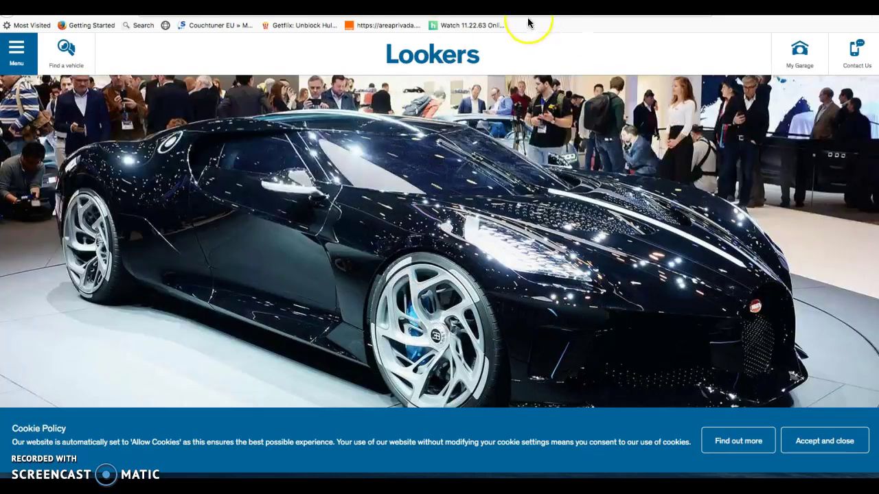
Copy the full web address of the Lookers article.
mouse_move(206, 16)
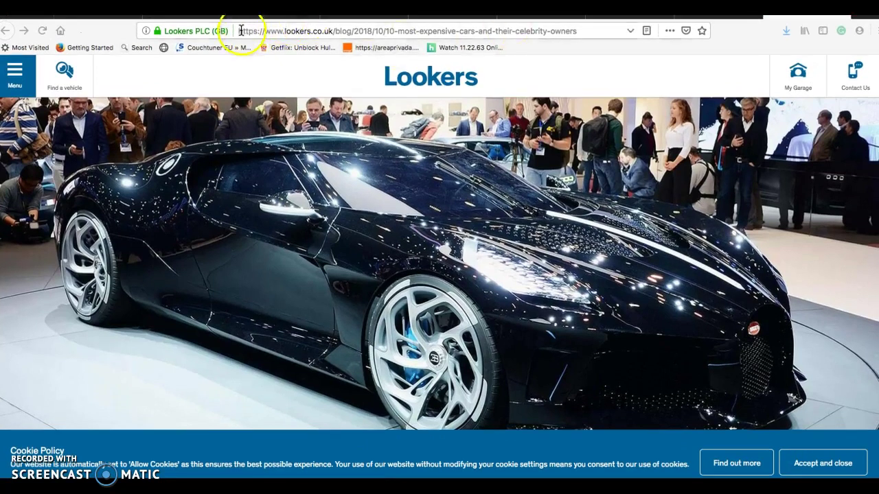
left_click_drag(237, 31, 566, 32)
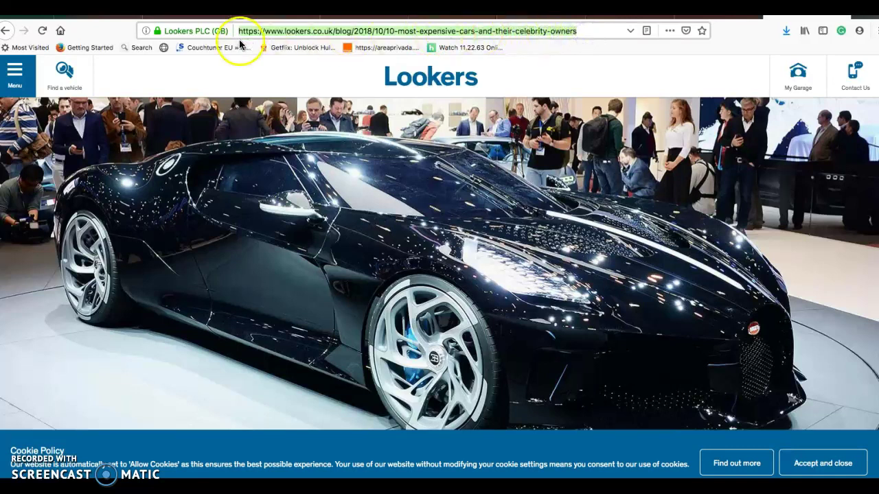
right_click(289, 31)
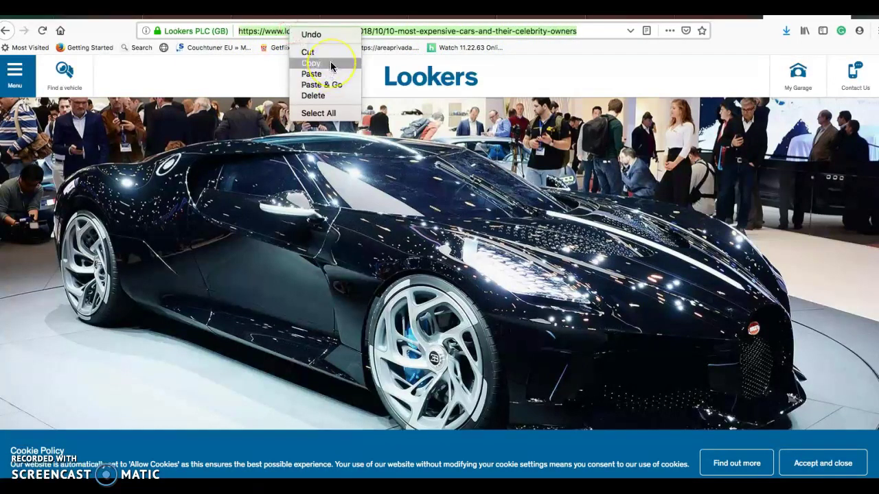
left_click(331, 63)
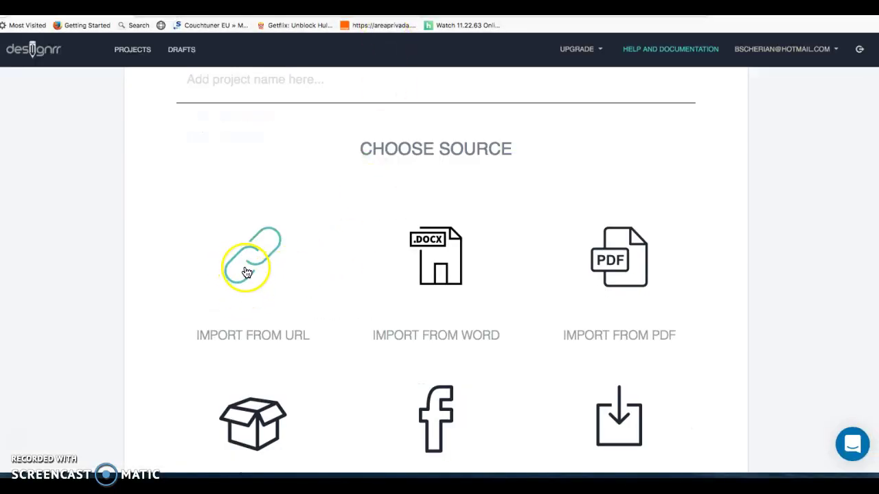
Switch back to Designrr, choose Import from URL as the project source, paste the copied Lookers article address and import it.
scroll(246, 273, "down", 1)
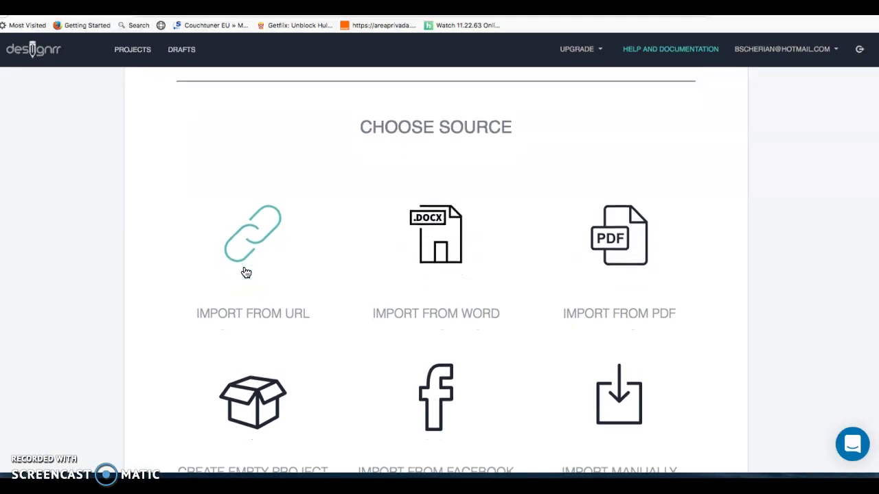
scroll(246, 273, "up", 2)
scroll(288, 106, "down", 1)
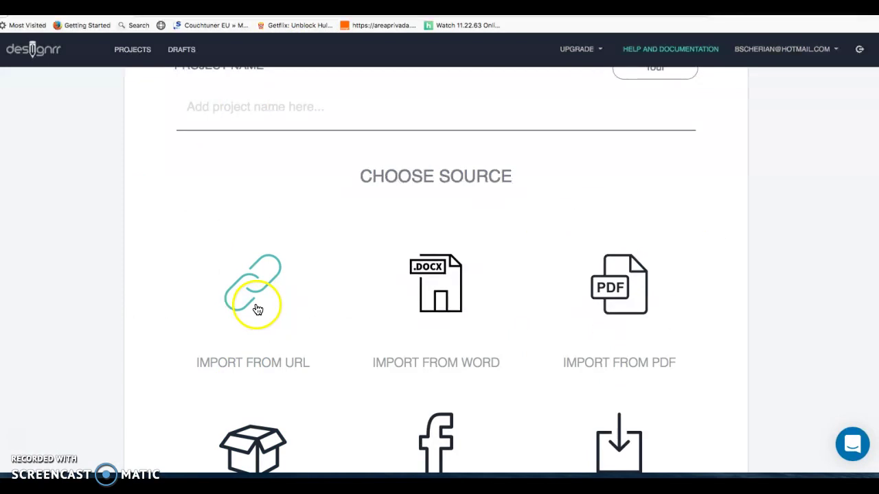
left_click(253, 298)
scroll(559, 373, "down", 3)
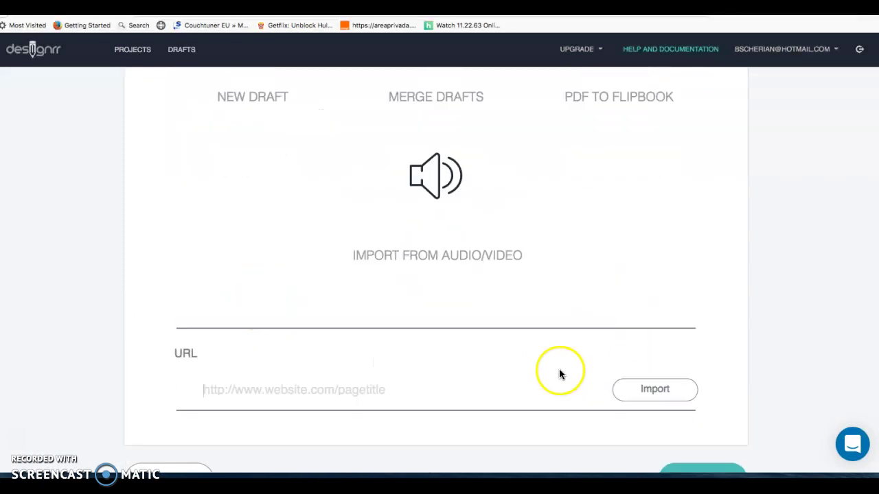
left_click(208, 351)
right_click(208, 352)
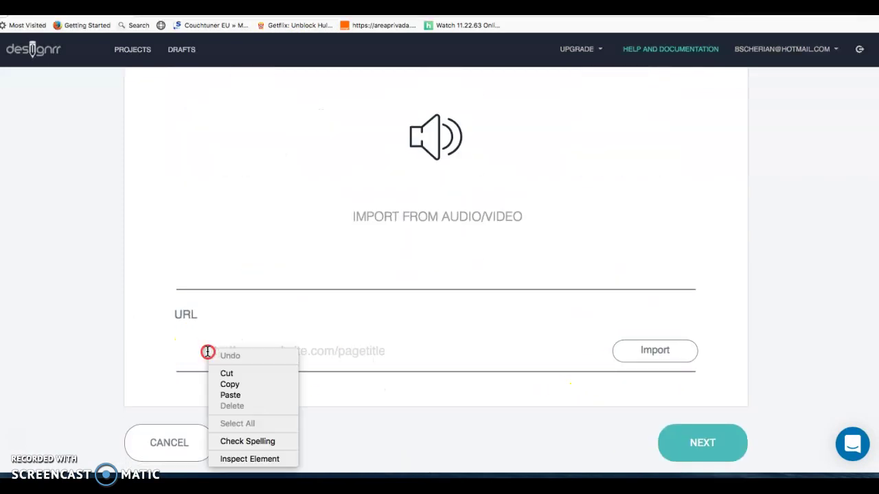
left_click(268, 395)
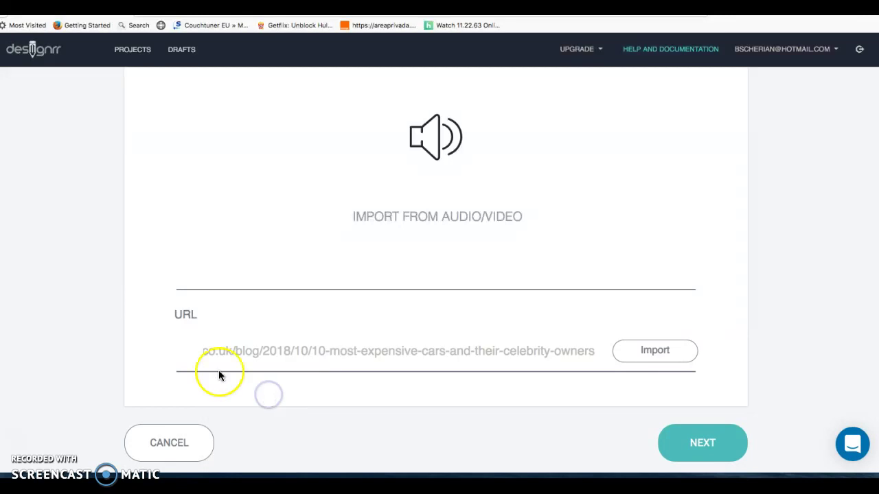
left_click(655, 352)
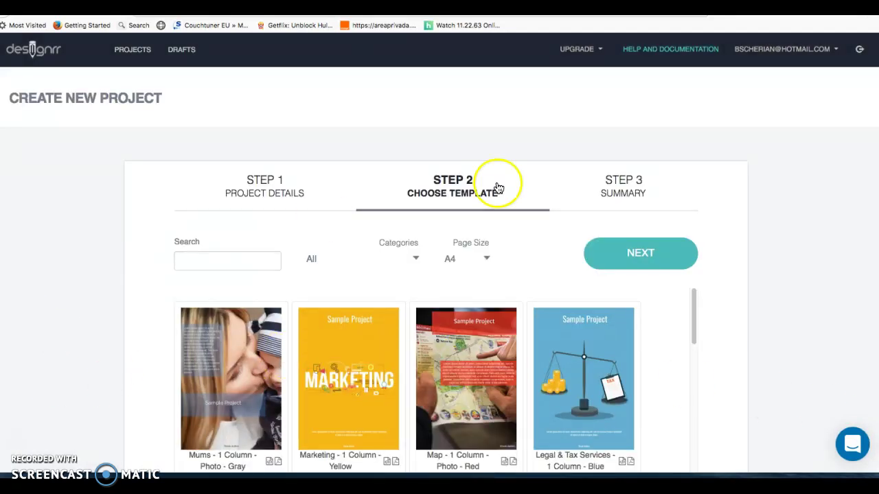
Browse the A4 templates across all categories, and filter by the Two Column category to examine its designs.
scroll(387, 398, "down", 1)
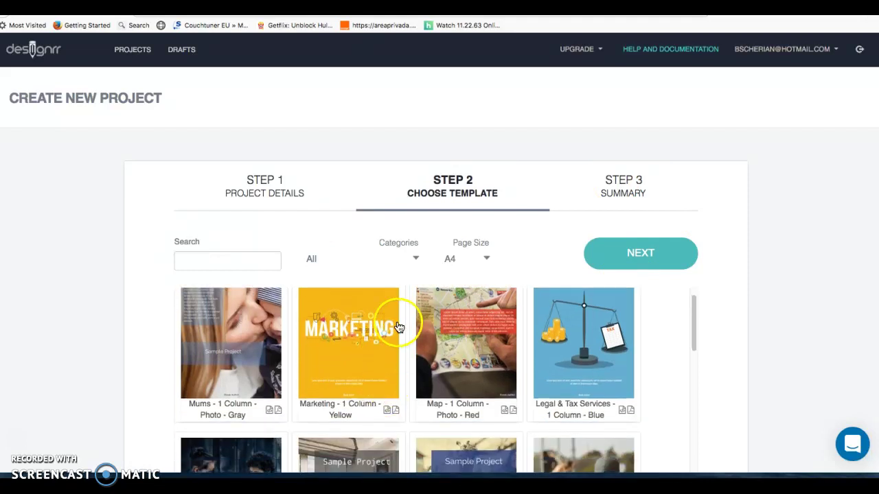
scroll(775, 305, "down", 3)
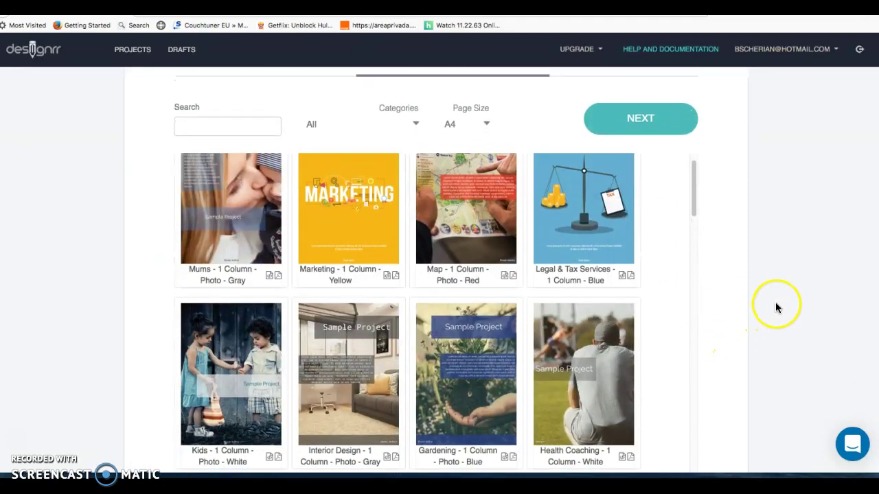
left_click(695, 184)
left_click_drag(695, 184, 697, 203)
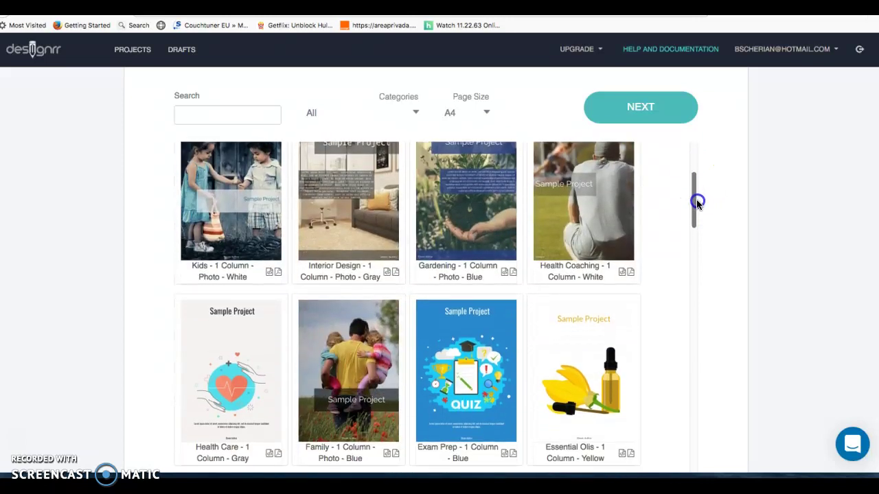
left_click_drag(697, 203, 688, 167)
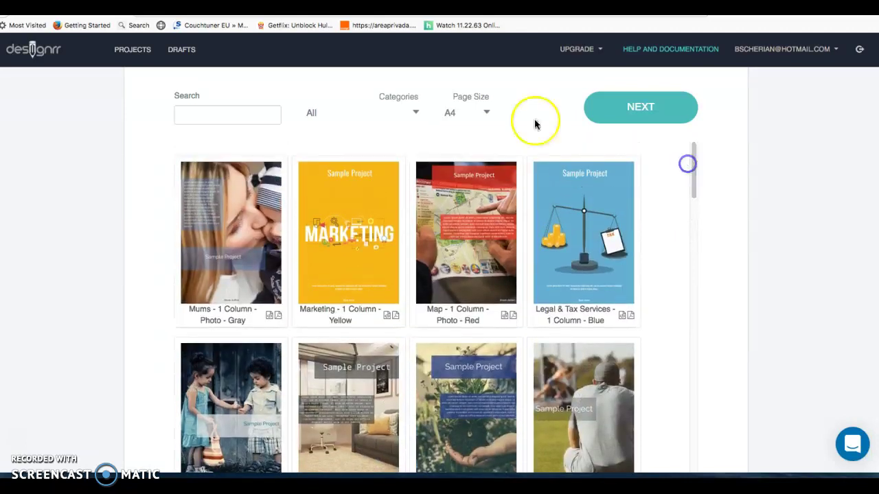
left_click(415, 112)
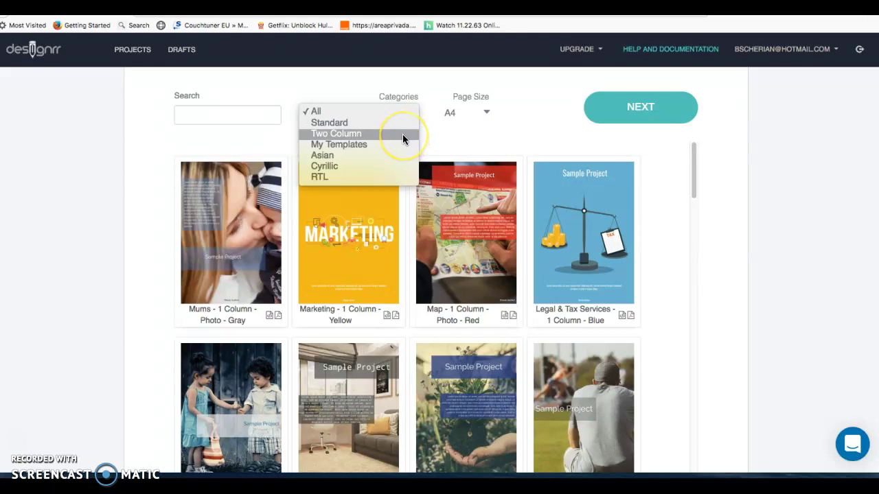
left_click(404, 137)
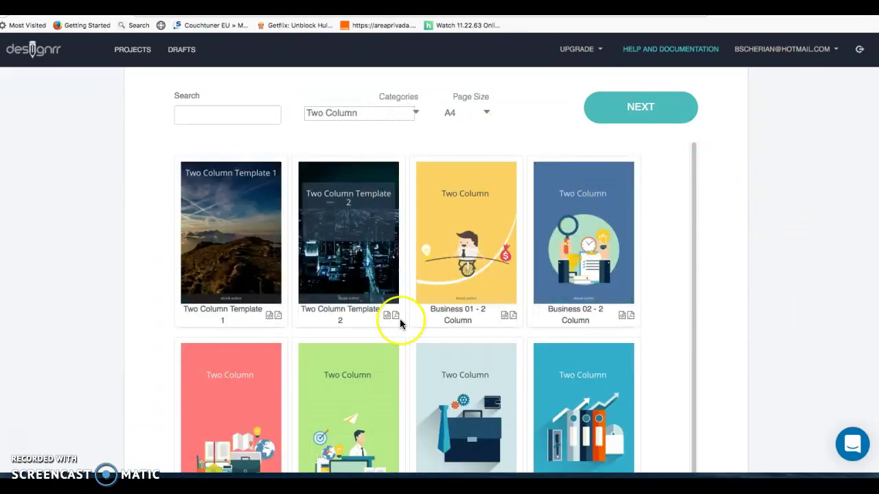
scroll(400, 322, "down", 2)
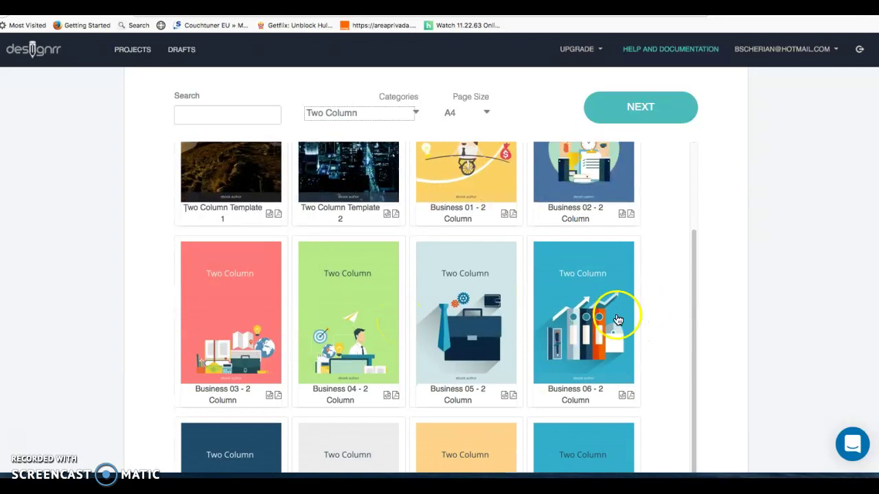
scroll(614, 314, "up", 2)
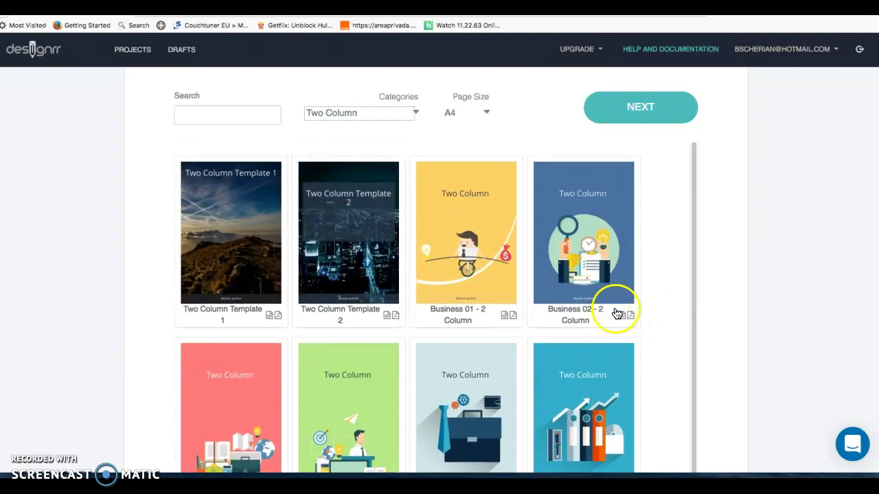
Filter the templates by the Standard category and select the London template.
left_click(410, 112)
left_click(394, 101)
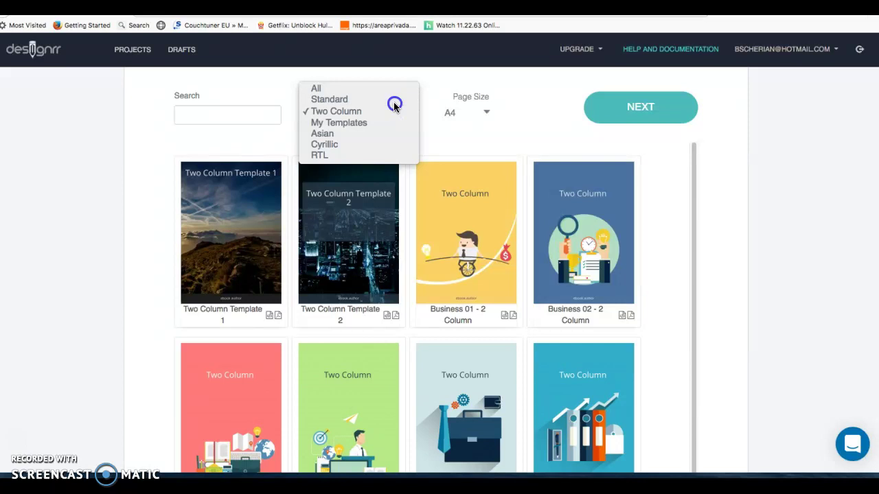
scroll(447, 302, "down", 5)
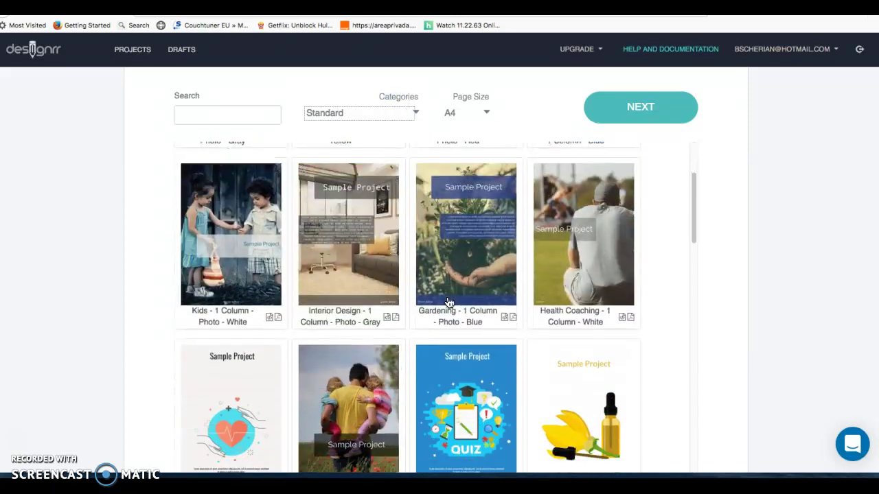
scroll(447, 302, "down", 7)
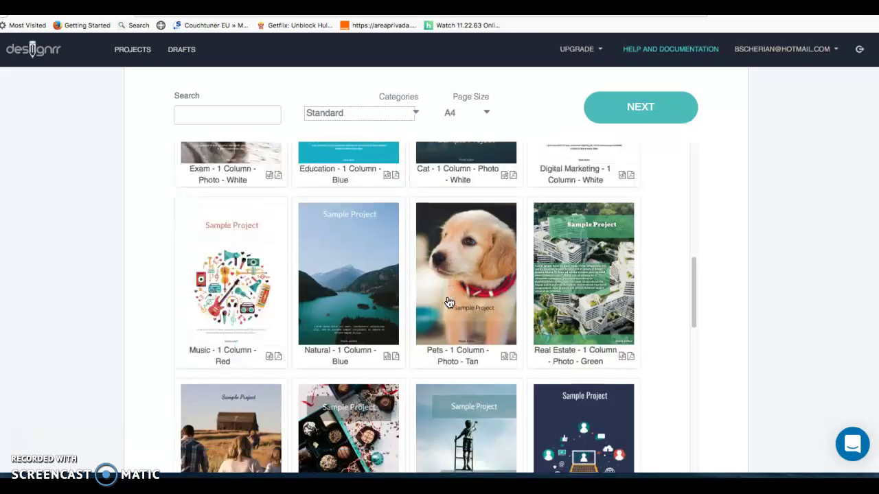
scroll(447, 302, "down", 2)
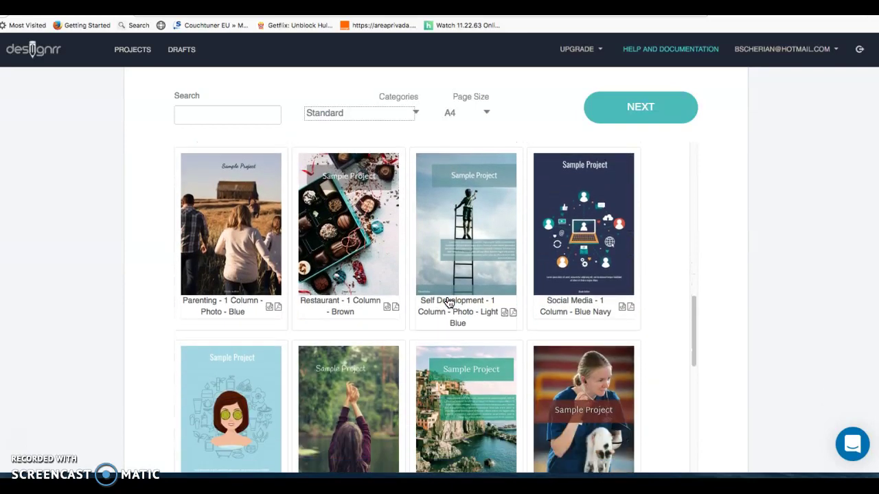
scroll(448, 303, "down", 7)
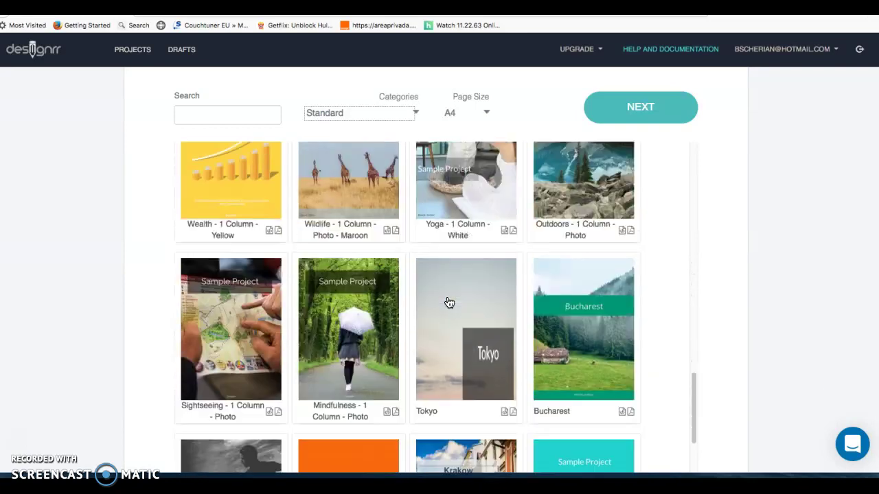
scroll(448, 302, "down", 8)
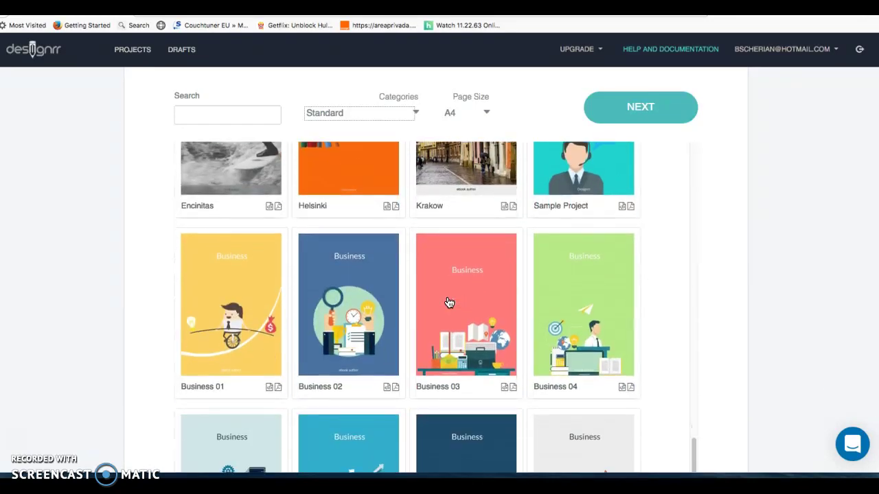
scroll(449, 302, "down", 8)
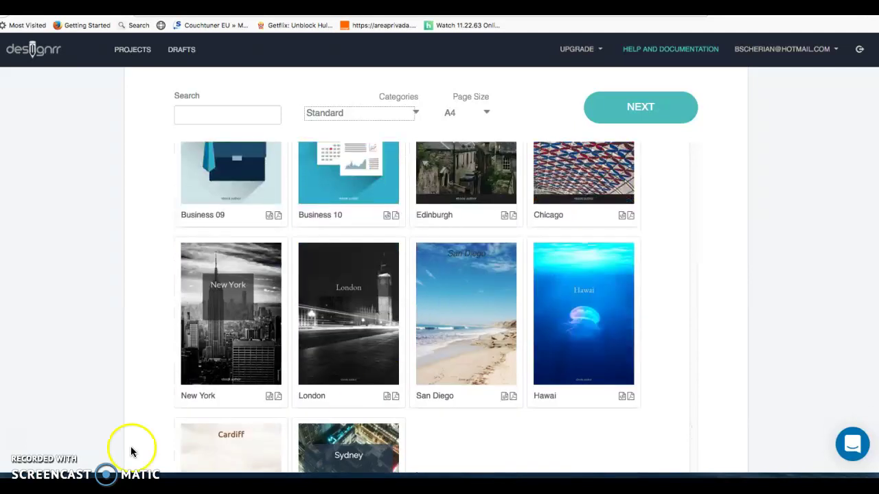
left_click(348, 324)
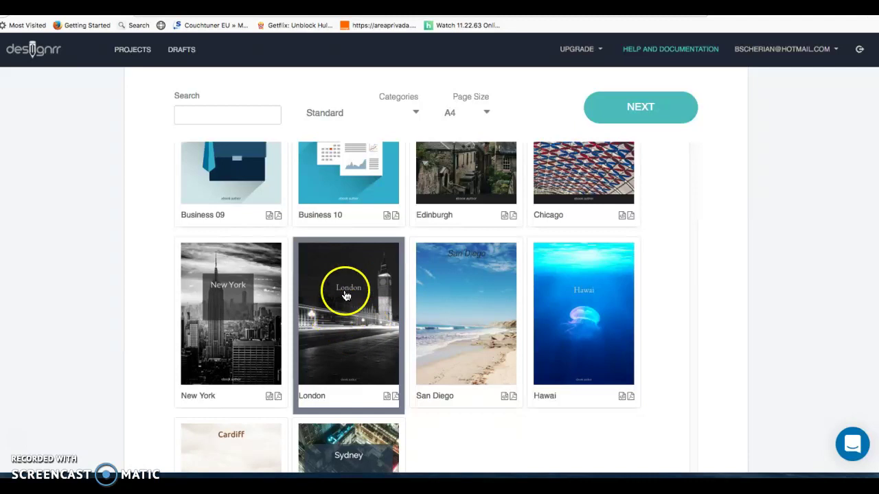
Proceed to the project summary, open the imported article in the draft editor, review its text and save it as a draft.
left_click(649, 117)
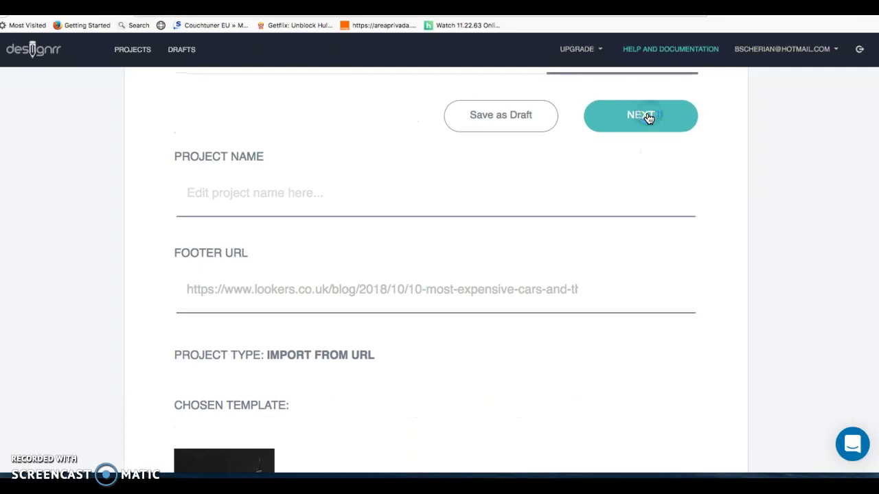
scroll(616, 431, "up", 4)
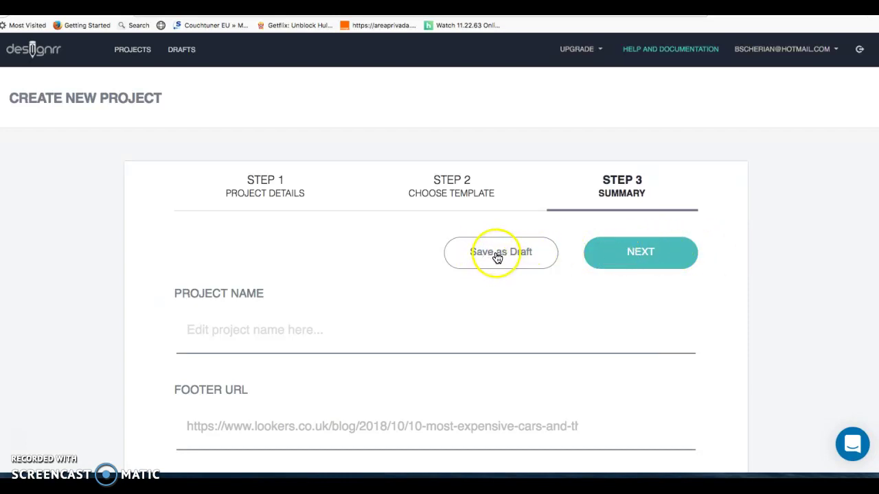
left_click(497, 255)
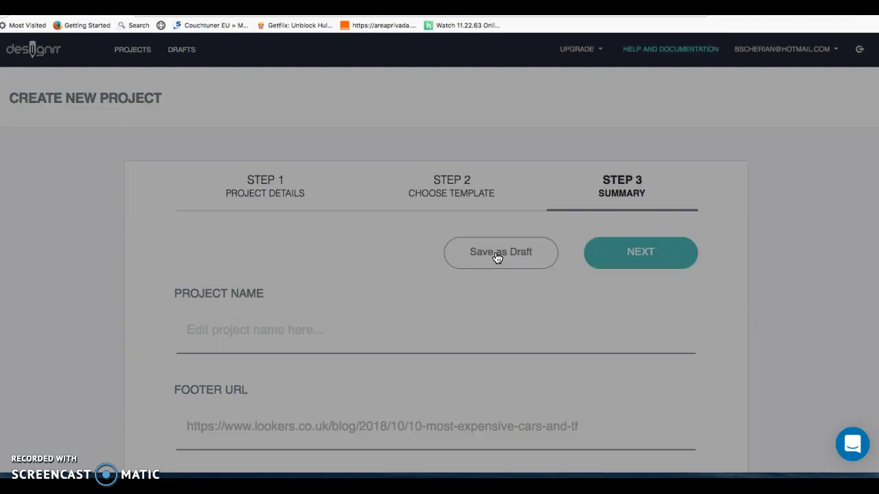
scroll(500, 304, "down", 10)
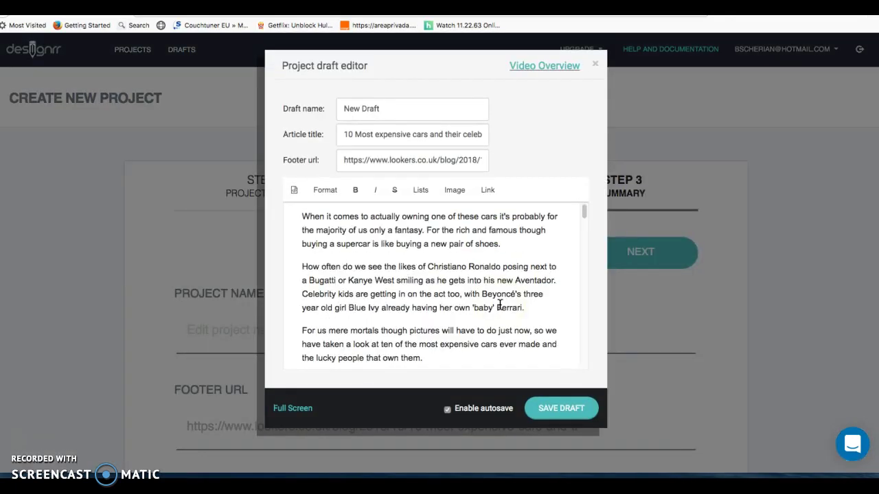
scroll(500, 305, "down", 15)
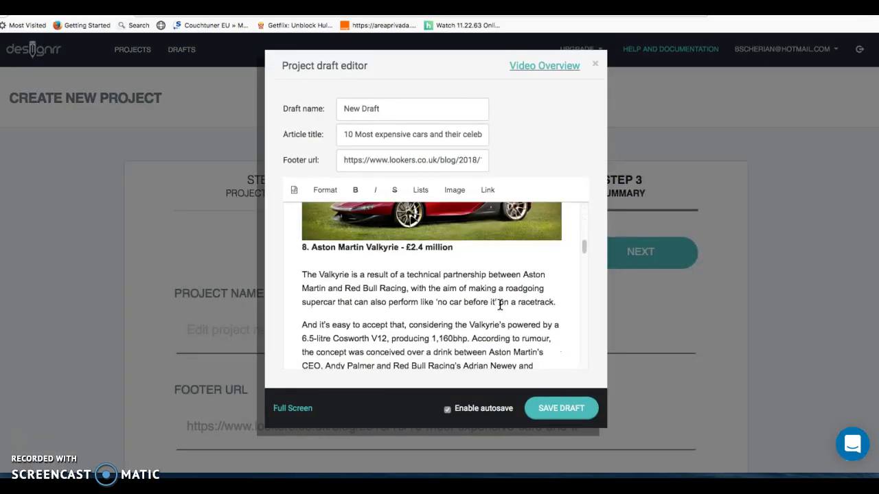
scroll(500, 304, "down", 15)
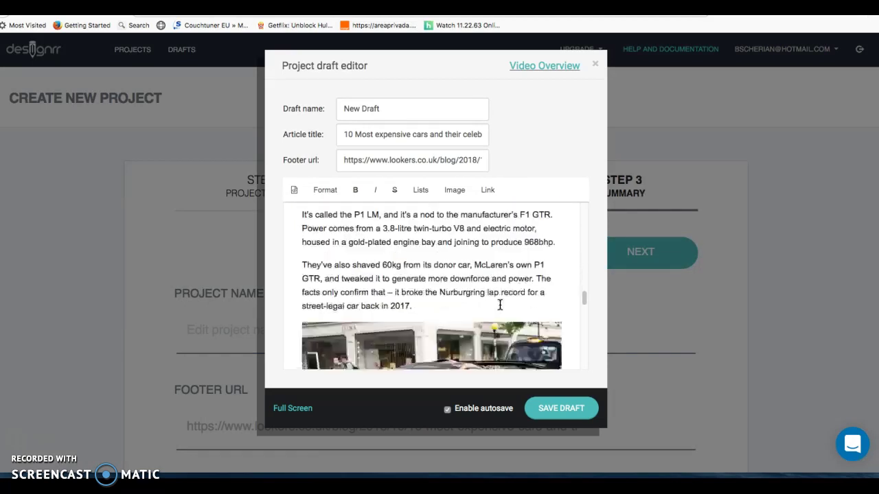
scroll(500, 304, "down", 10)
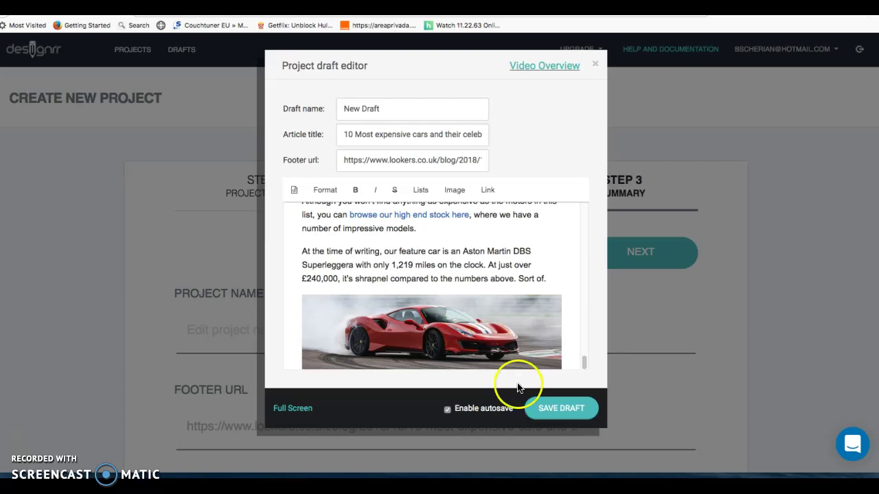
left_click(563, 412)
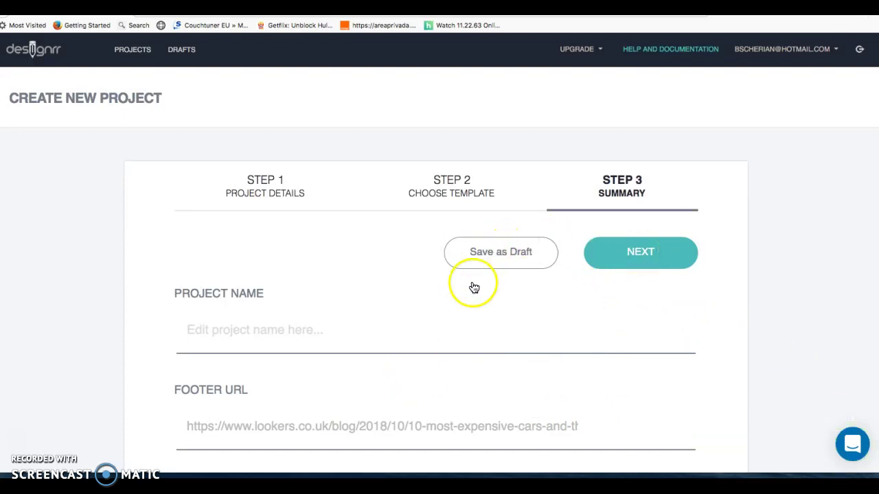
Name the project CAR EBOOK1 and create it with the imported article and London template.
left_click(643, 254)
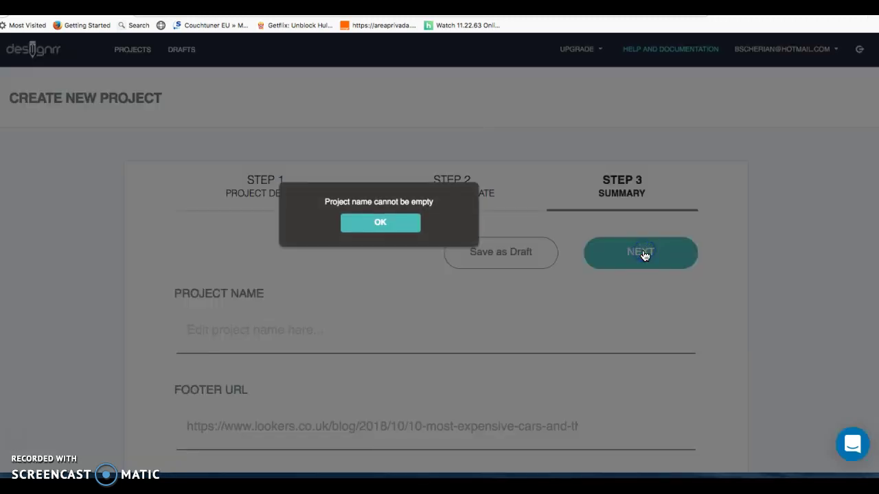
left_click(364, 218)
left_click(266, 333)
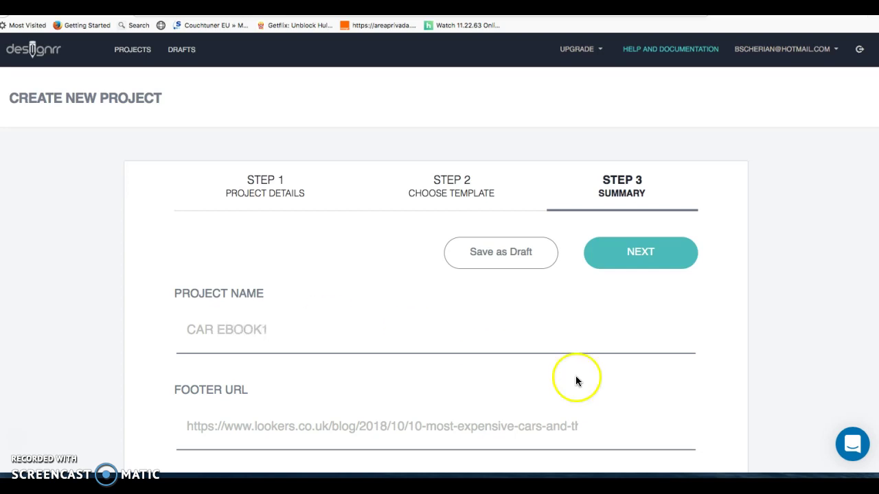
left_click(633, 250)
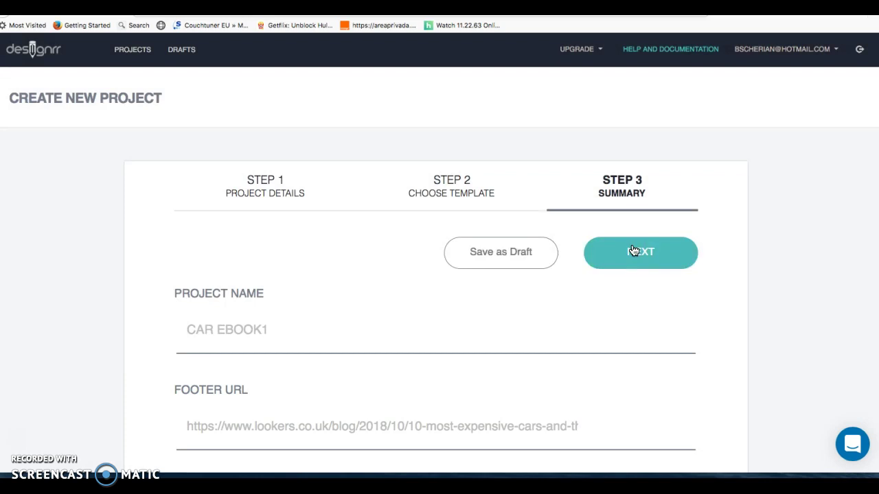
left_click(633, 250)
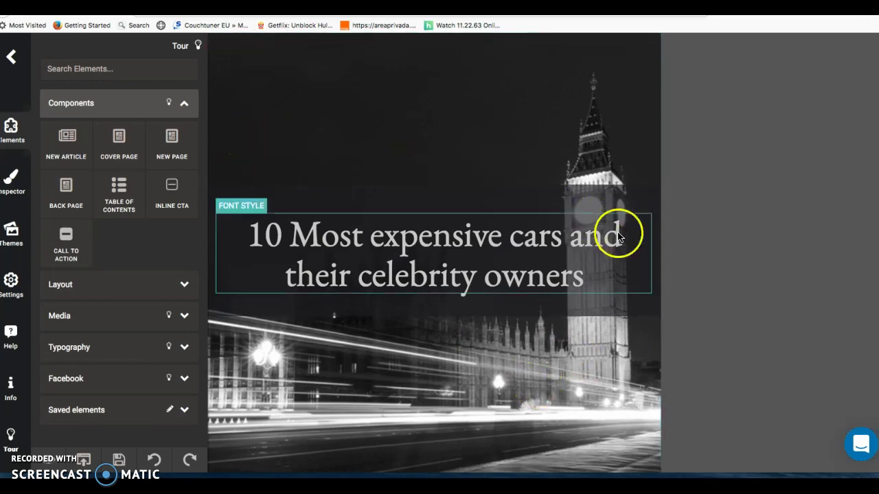
Review the generated ebook from the cover through to the last article page, checking the headers, text and car images.
scroll(286, 335, "down", 3)
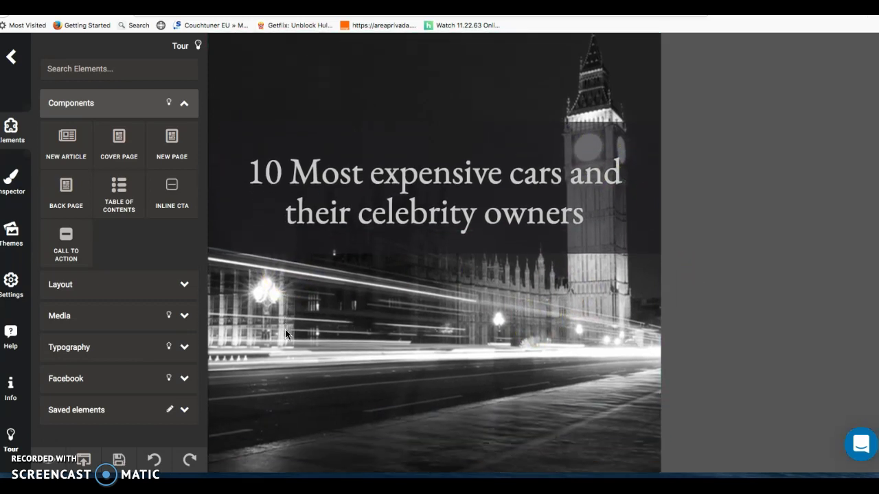
scroll(286, 335, "down", 10)
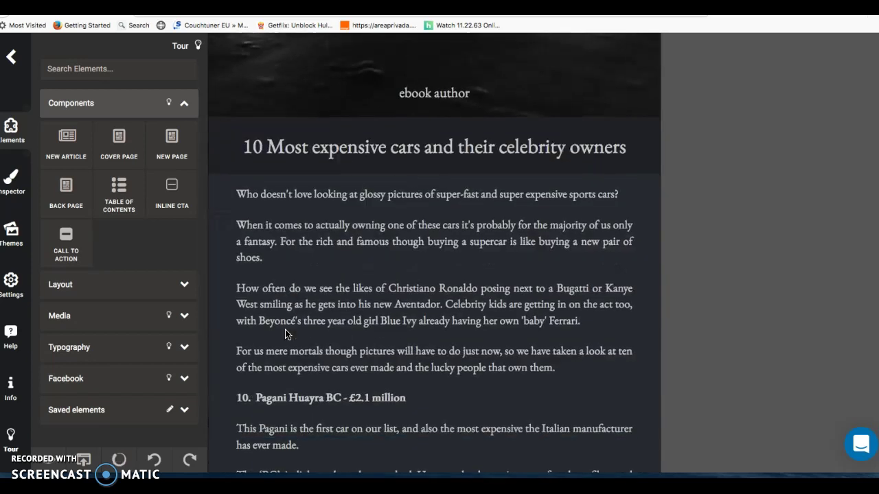
scroll(441, 161, "up", 2)
left_click(441, 161)
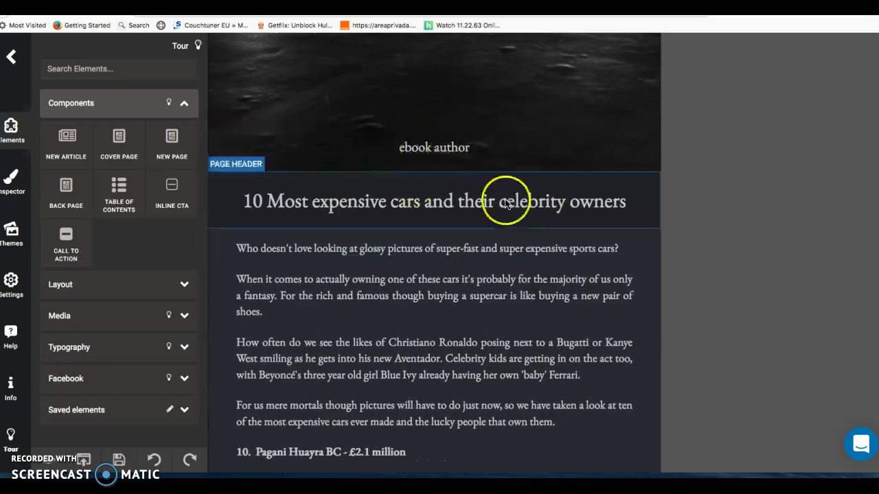
scroll(465, 264, "down", 10)
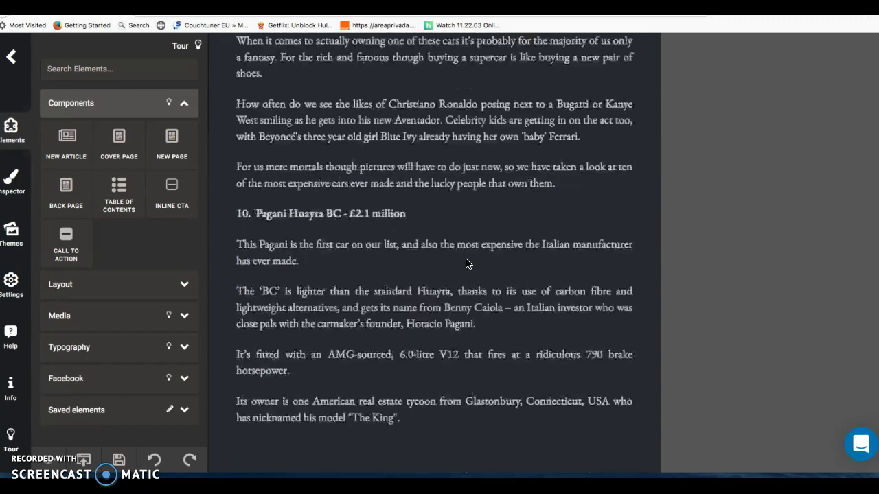
scroll(465, 264, "down", 10)
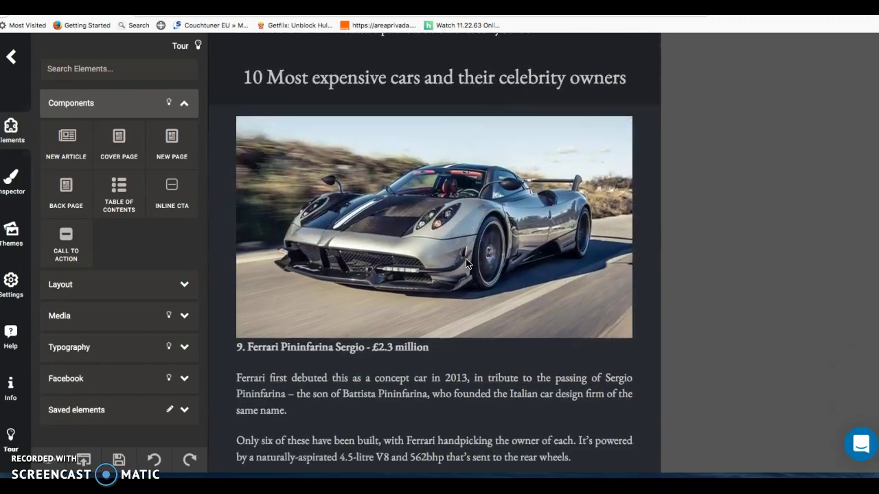
scroll(466, 264, "down", 13)
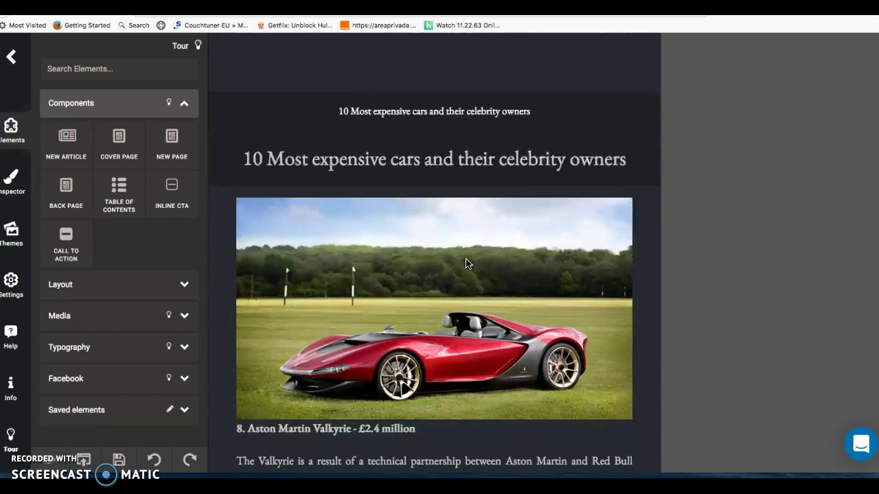
scroll(466, 264, "down", 18)
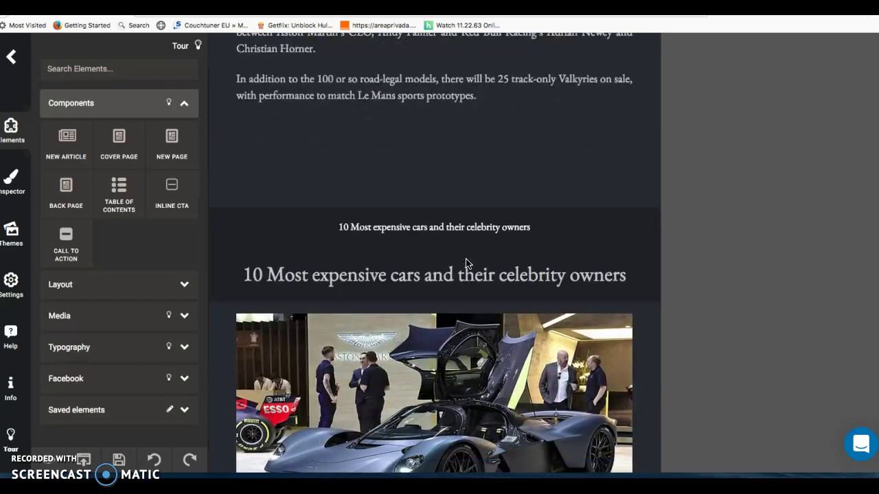
scroll(466, 264, "down", 20)
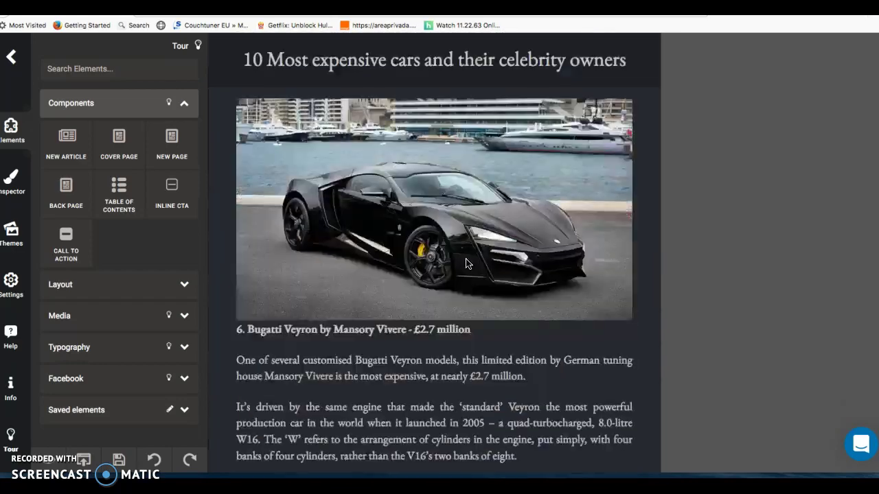
scroll(466, 264, "down", 4)
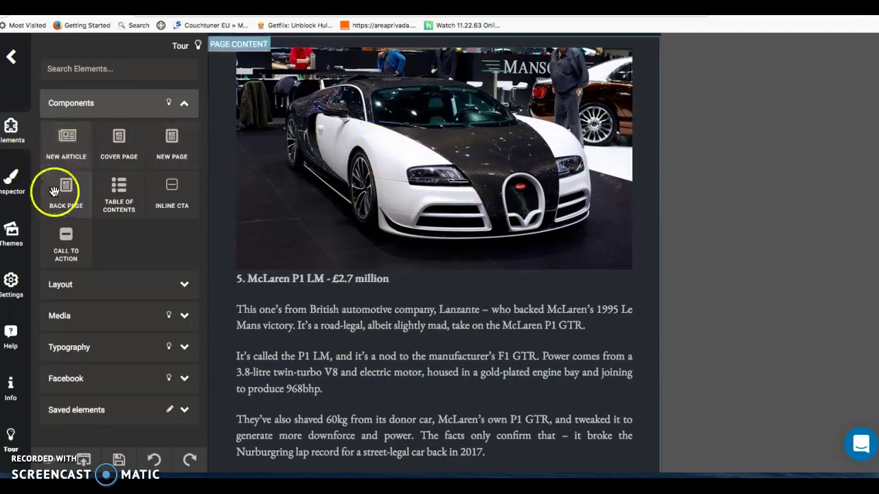
scroll(446, 288, "down", 20)
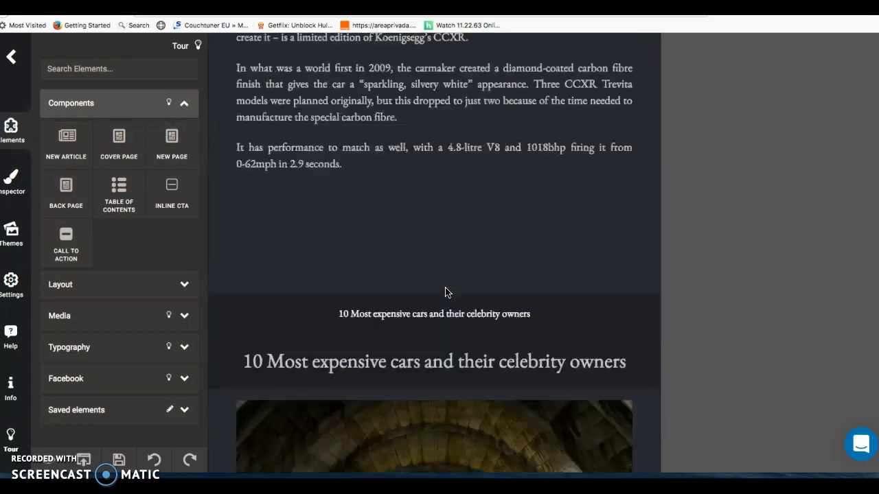
scroll(445, 292, "down", 8)
scroll(445, 291, "down", 8)
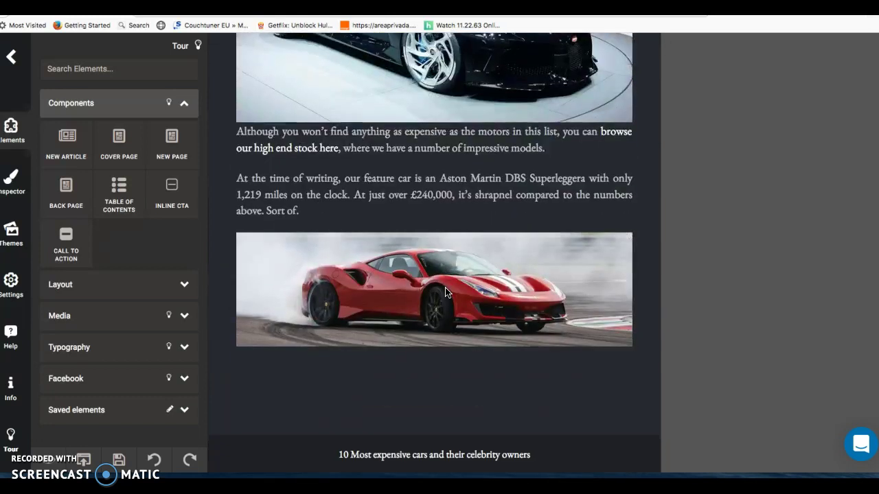
Add a Call to Action component beneath the red car image at the end of the article.
left_click(65, 244)
left_click_drag(65, 244, 497, 345)
left_click_drag(69, 231, 392, 403)
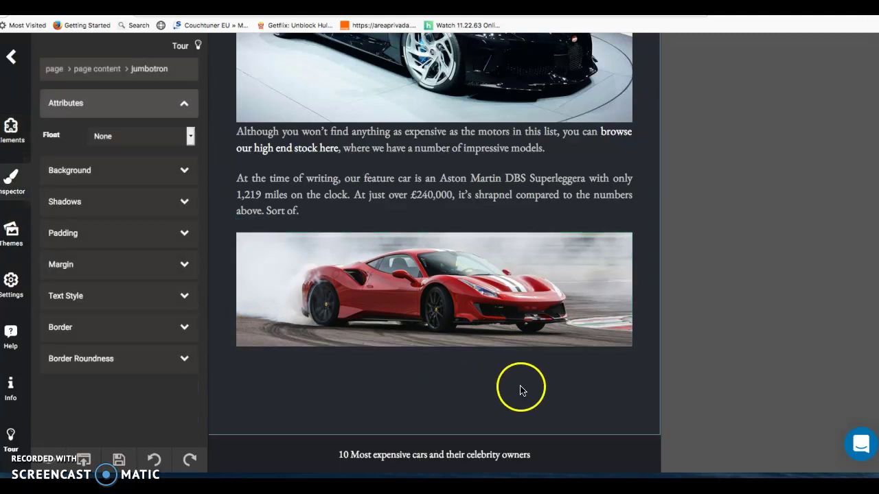
scroll(520, 388, "down", 4)
scroll(520, 391, "down", 3)
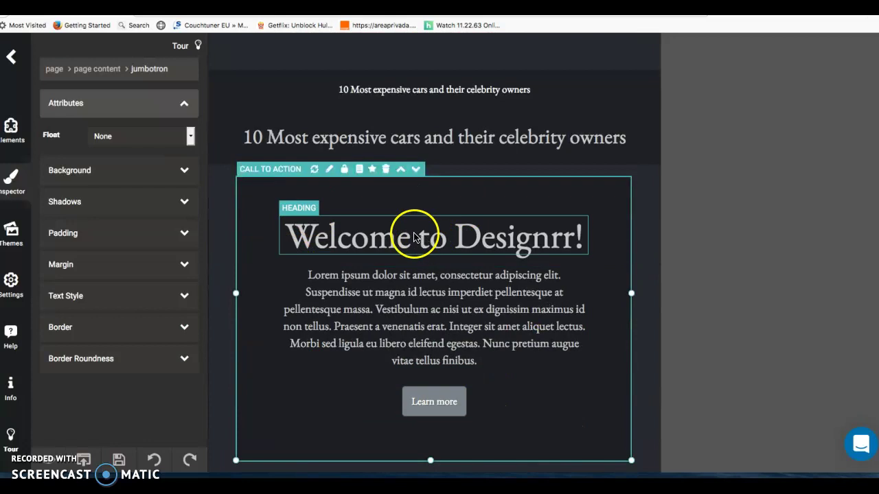
Try to select the whole "Welcome to Designrr!" heading text in the call to action for editing.
left_click(440, 239)
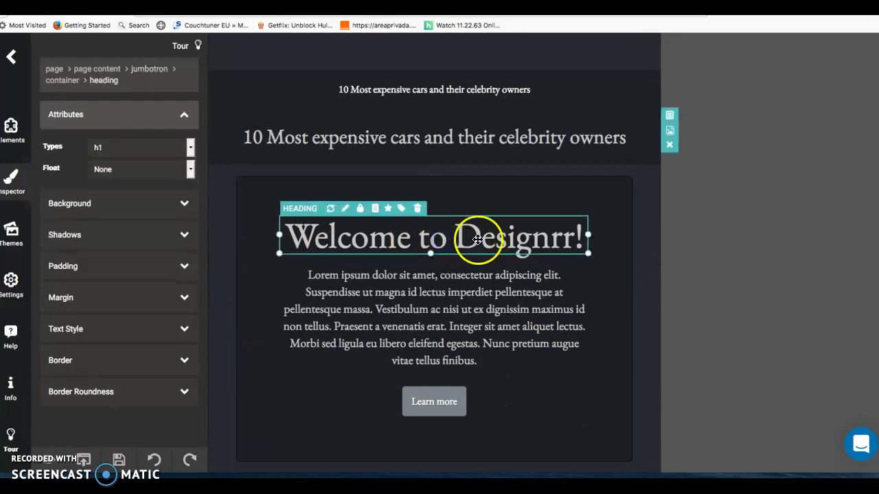
left_click(345, 210)
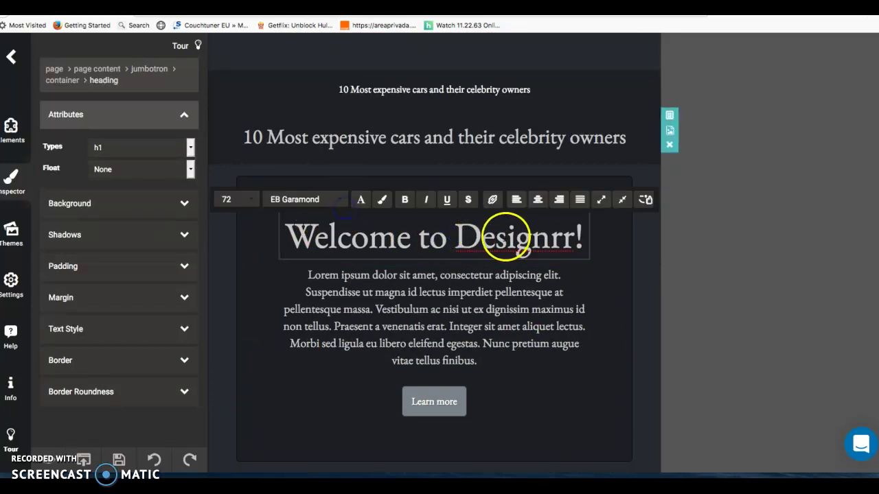
left_click_drag(582, 237, 223, 252)
scroll(224, 252, "down", 5)
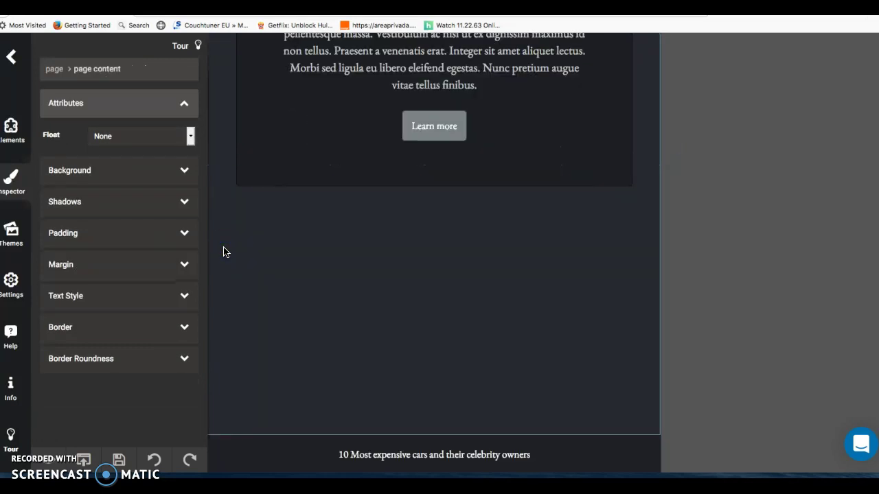
scroll(261, 256, "up", 5)
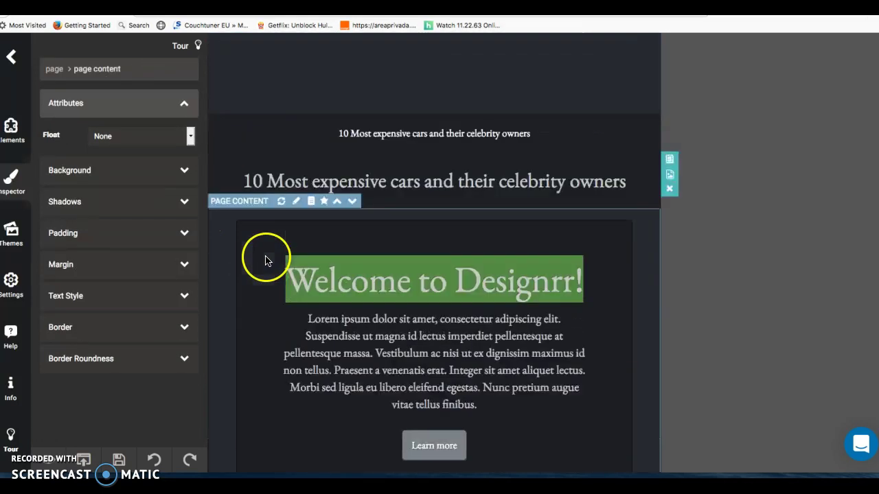
left_click(431, 276)
left_click(349, 256)
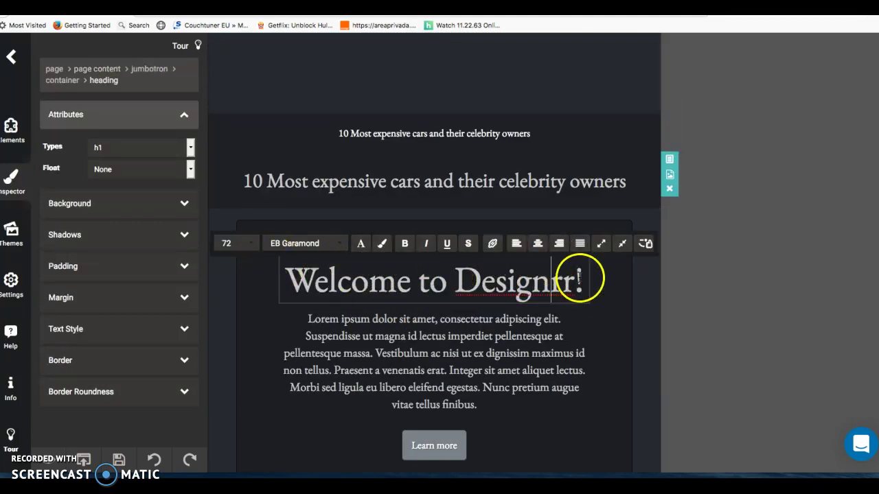
left_click_drag(565, 278, 284, 281)
left_click(270, 281)
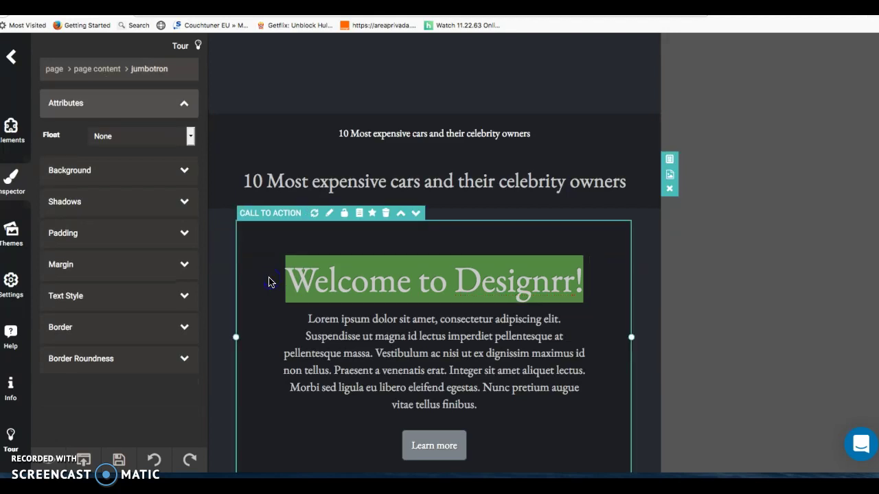
Clear the "Welcome to Designrr!" heading text from the call to action, including the stray line breaks.
left_click(568, 281)
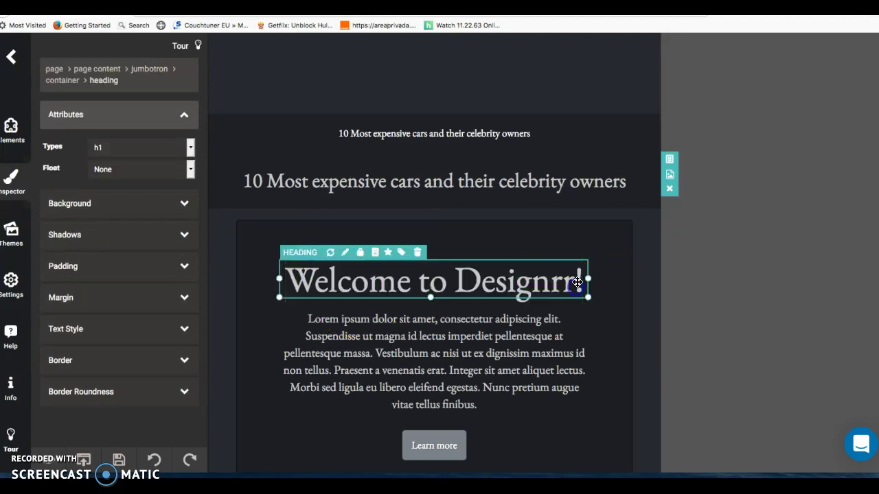
double_click(578, 283)
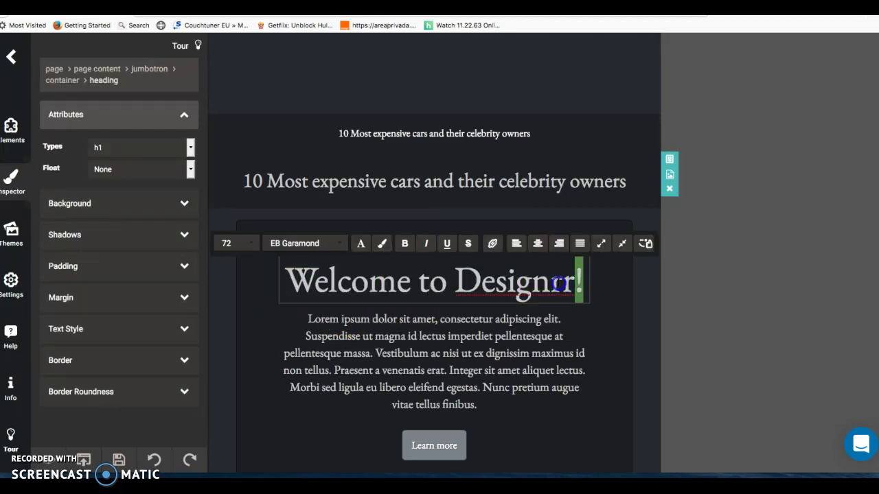
key("Return")
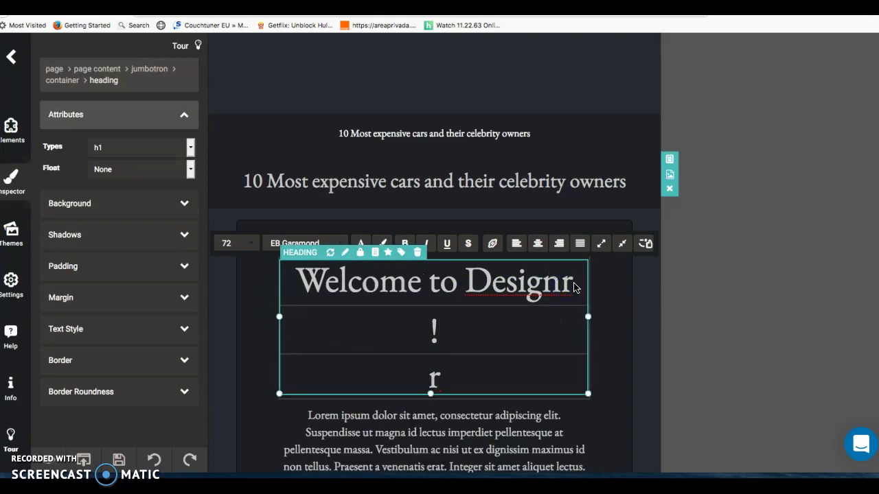
left_click(446, 375)
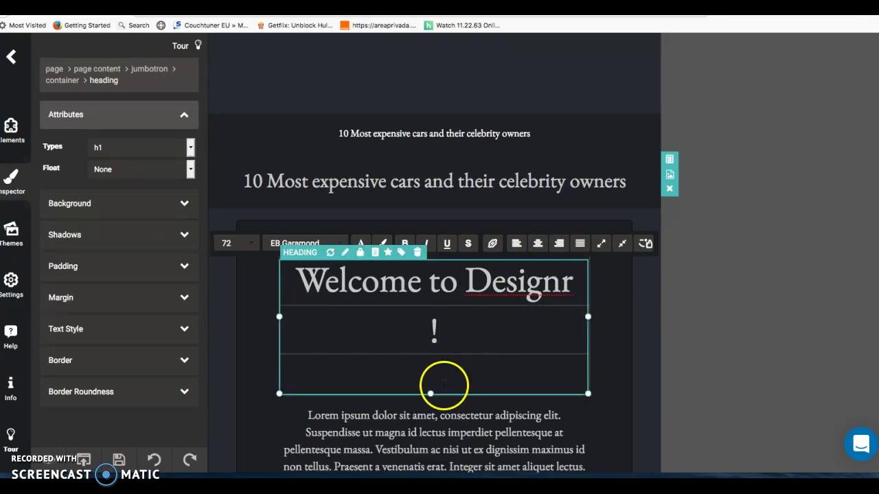
key("BackSpace")
key("BackSpace")
key("BackSpace")
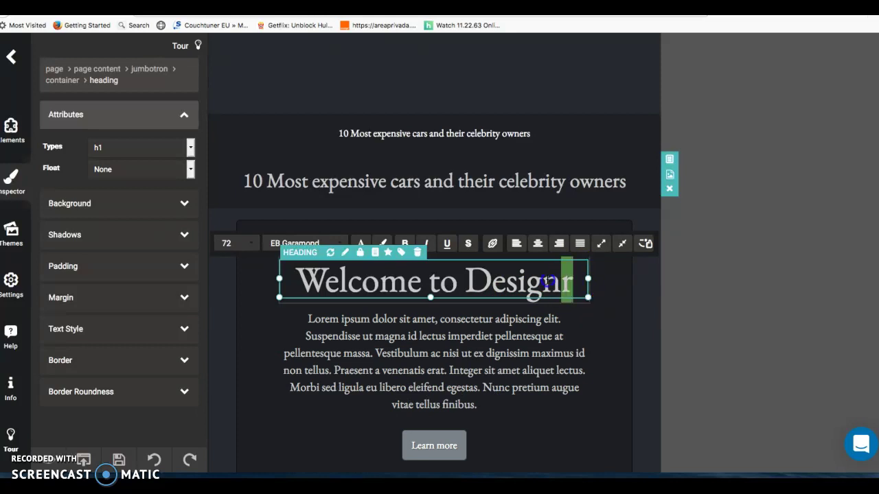
left_click_drag(548, 281, 401, 280)
left_click_drag(512, 280, 573, 279)
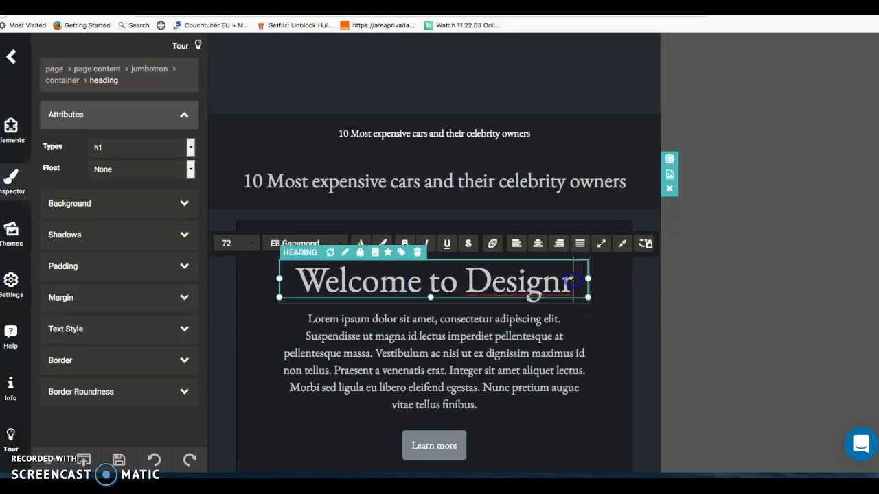
key("BackSpace")
key("BackSpace")
key("BackSpace")
key("BackSpace")
key("BackSpace")
key("BackSpace")
key("BackSpace")
key("BackSpace")
key("BackSpace")
key("BackSpace")
key("BackSpace")
key("BackSpace")
key("BackSpace")
key("BackSpace")
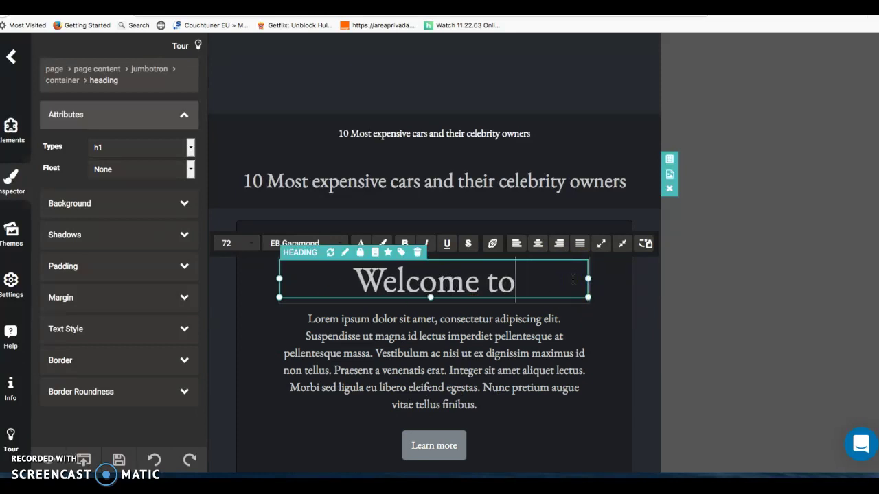
key("BackSpace")
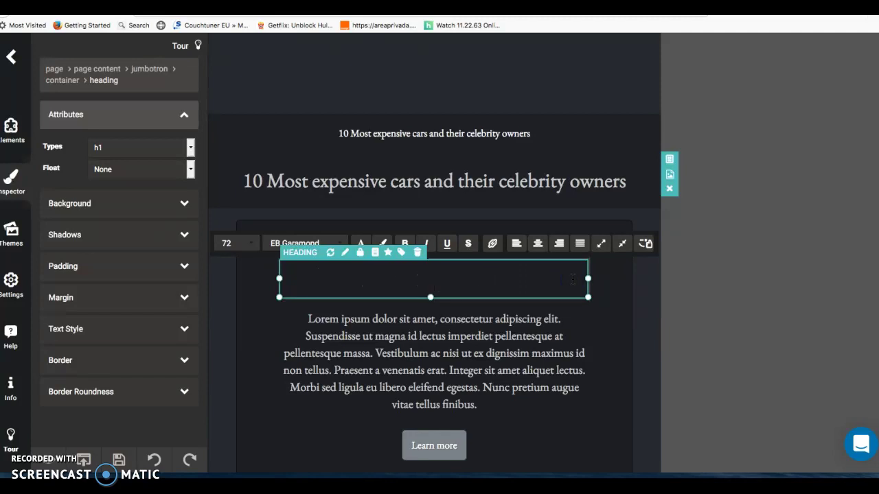
Enter "VISIT OUR WEBSITE AT" as the call to action's heading.
type("VISIT OUR")
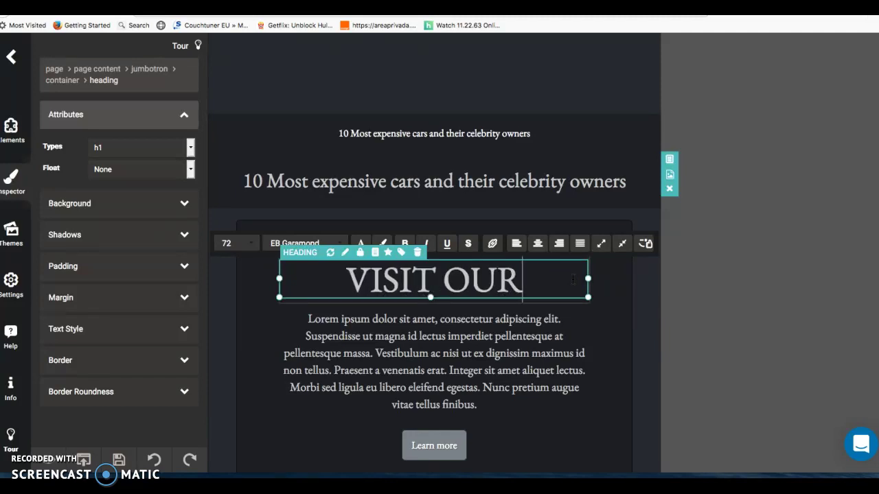
type(" WEBSITE AT")
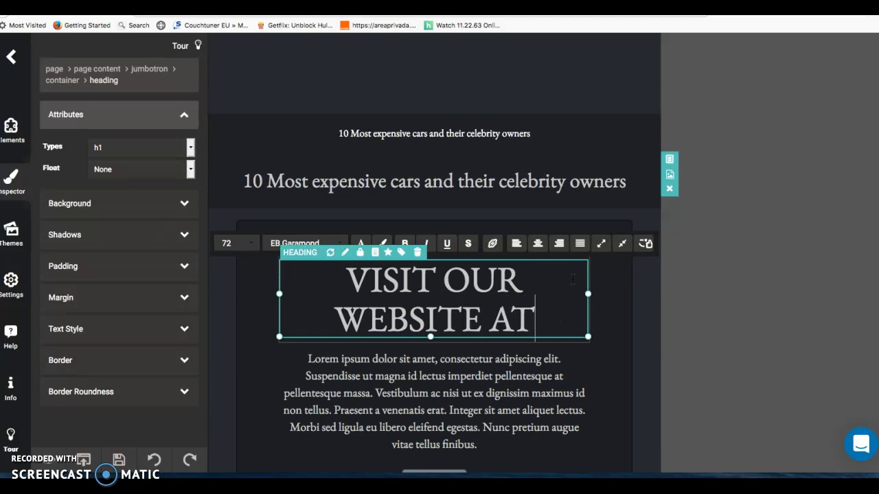
left_click(624, 383)
Review the ebook from the edited call to action back through the article pages to the cover.
scroll(642, 371, "up", 1)
scroll(642, 371, "down", 5)
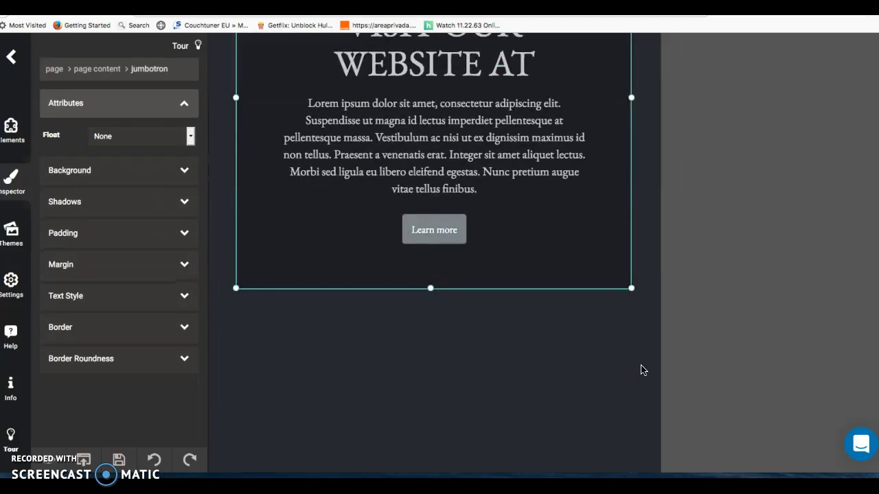
scroll(642, 371, "up", 10)
scroll(642, 371, "down", 10)
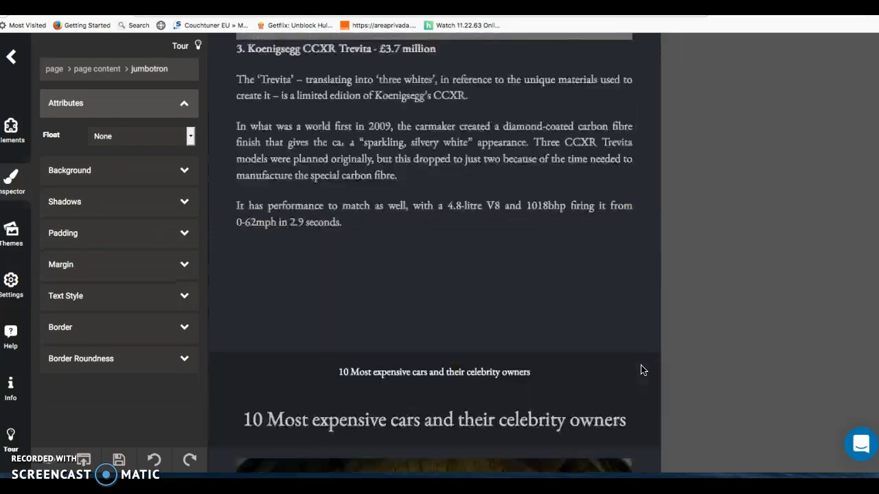
scroll(642, 370, "down", 10)
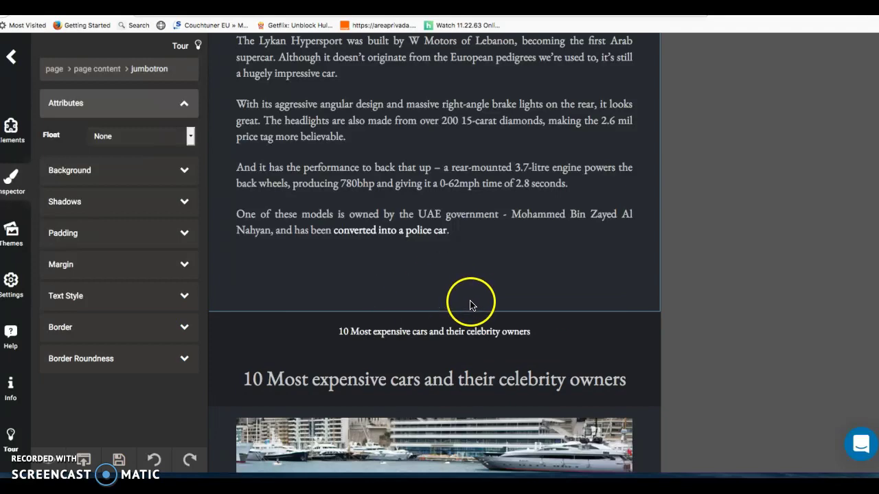
scroll(470, 304, "up", 15)
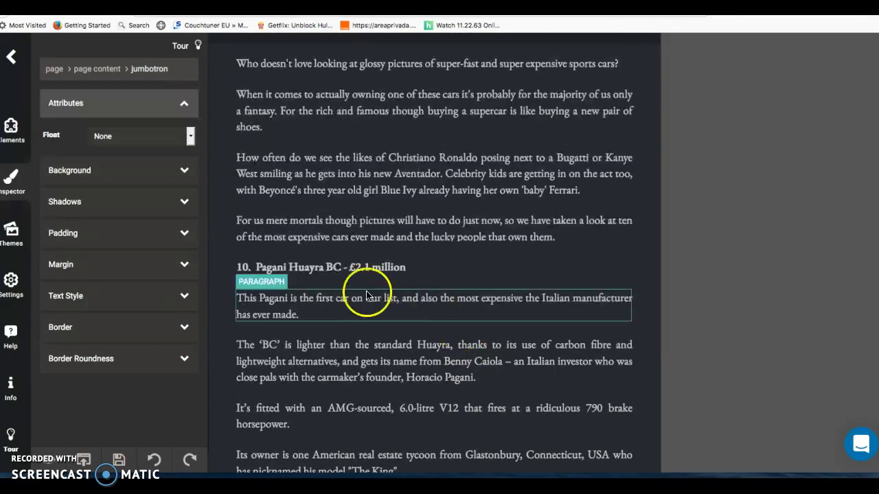
scroll(366, 295, "up", 7)
scroll(364, 241, "down", 5)
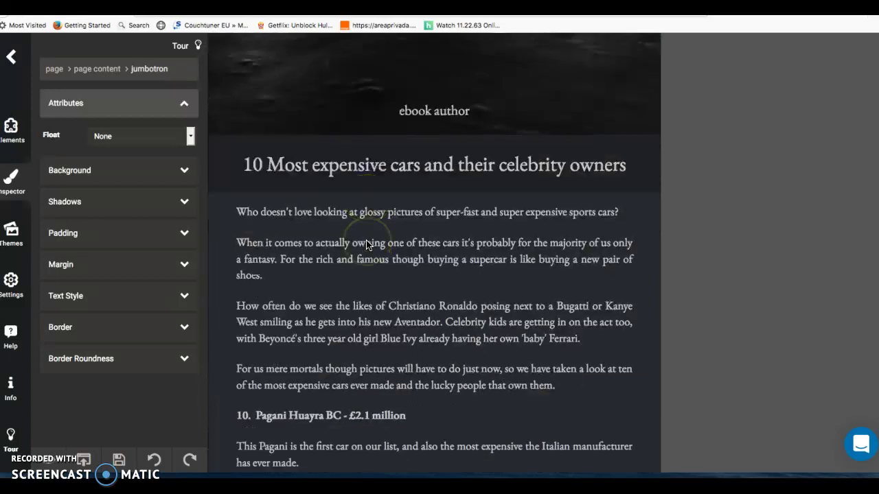
scroll(366, 245, "up", 5)
Change the cover title's font to Dancing Script.
left_click(434, 250)
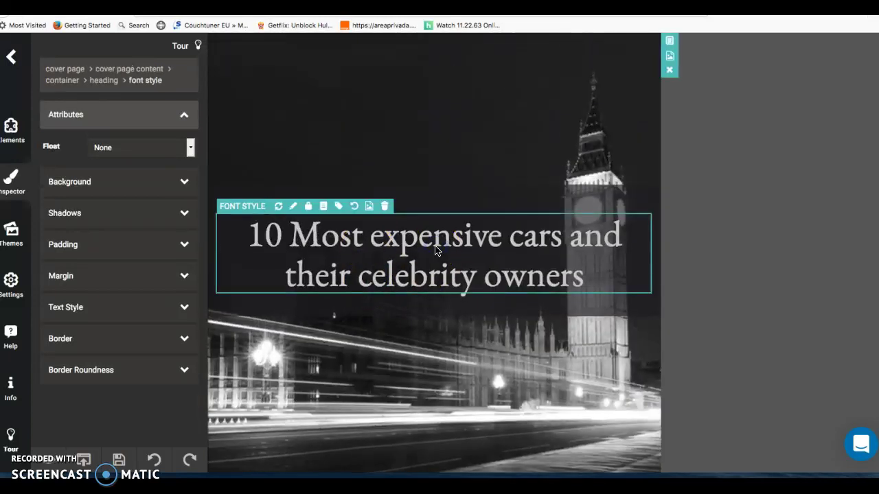
left_click(185, 311)
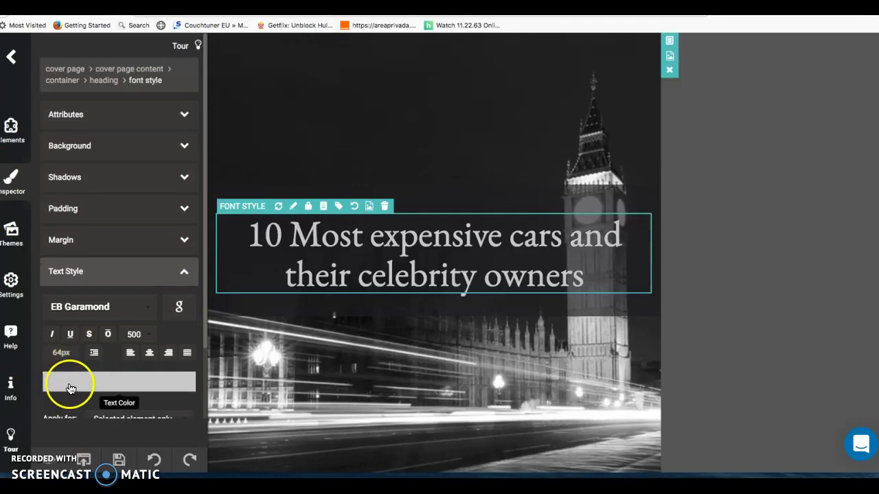
scroll(108, 346, "down", 1)
left_click(150, 284)
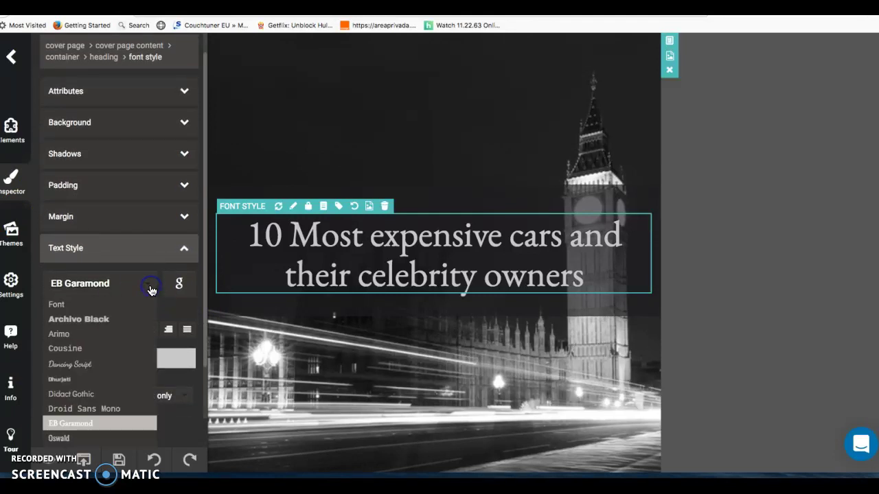
left_click(103, 365)
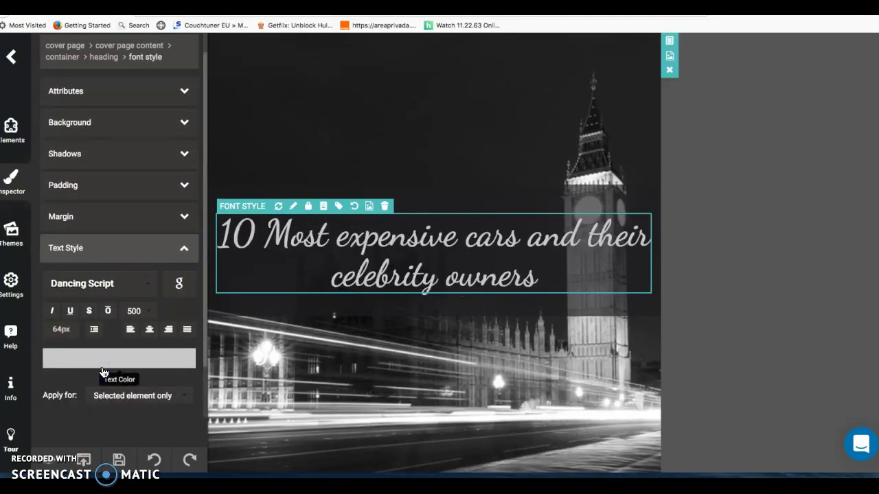
Set the cover title's text color to red, rgb(217, 30, 24).
left_click(141, 360)
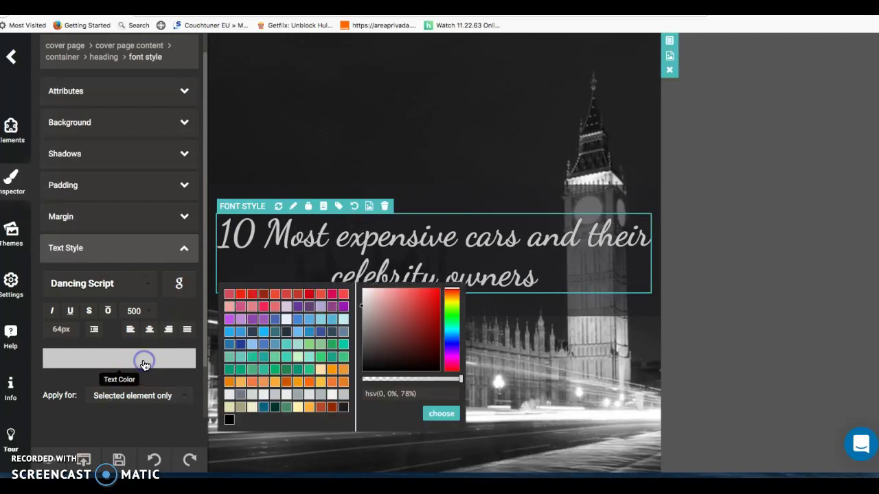
left_click(252, 297)
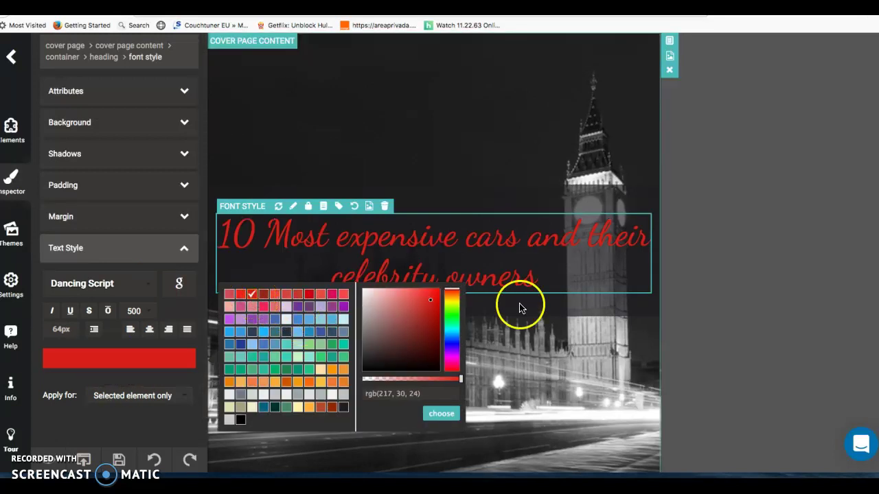
left_click(601, 159)
Set the background color of the first article page's content to dark blue, rgb(52, 73, 94), for the selected element only.
scroll(553, 374, "down", 10)
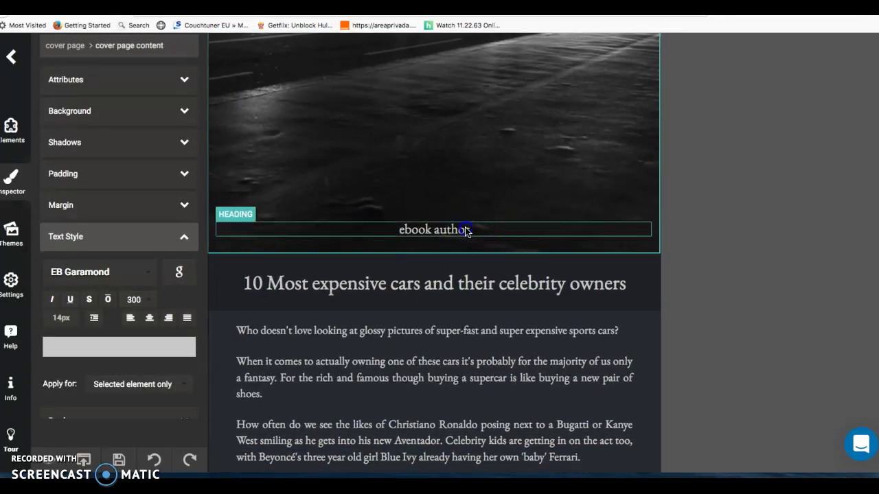
left_click(466, 231)
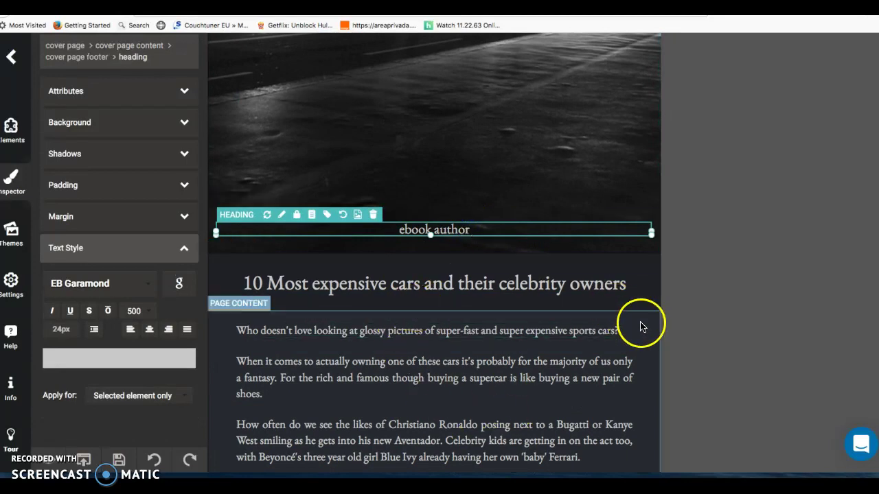
left_click(649, 343)
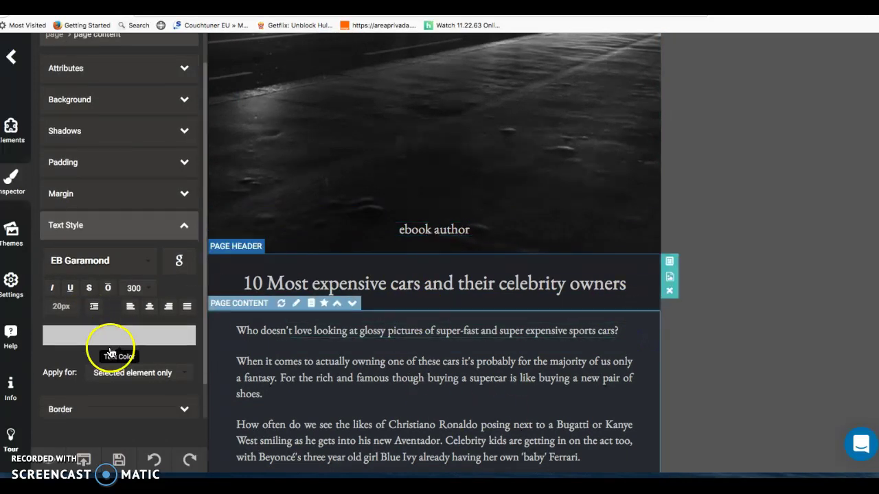
left_click(185, 137)
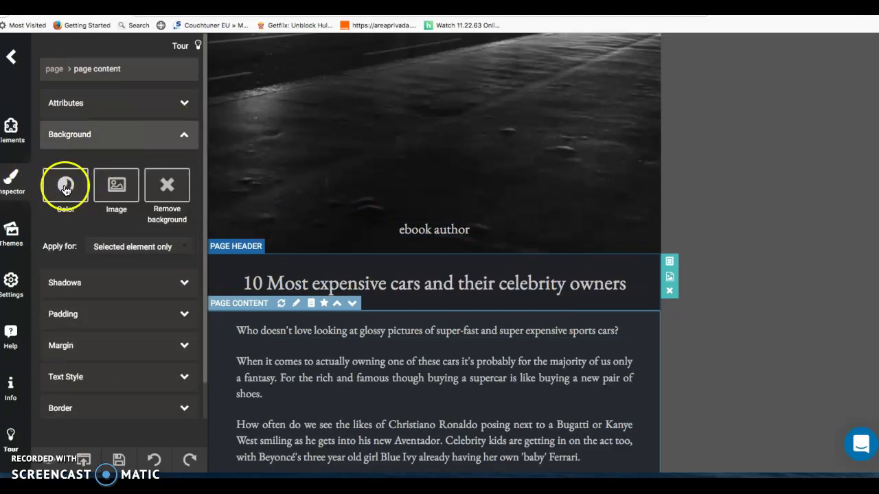
left_click(66, 192)
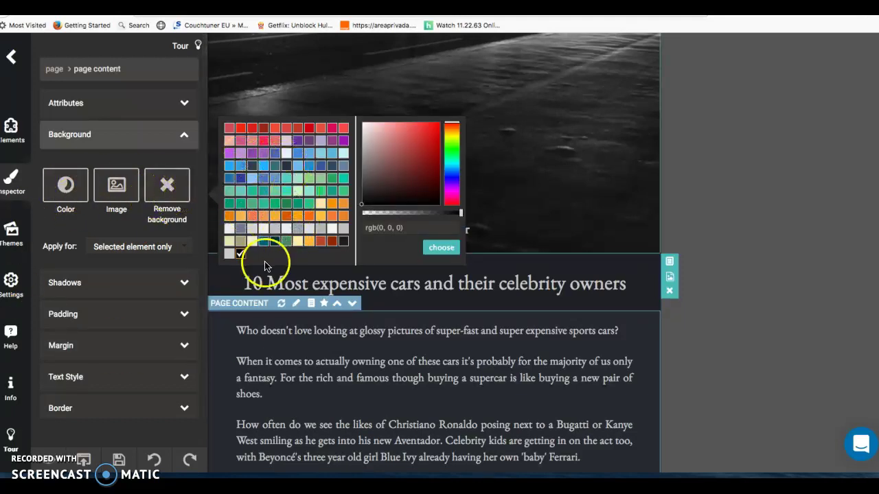
left_click(309, 192)
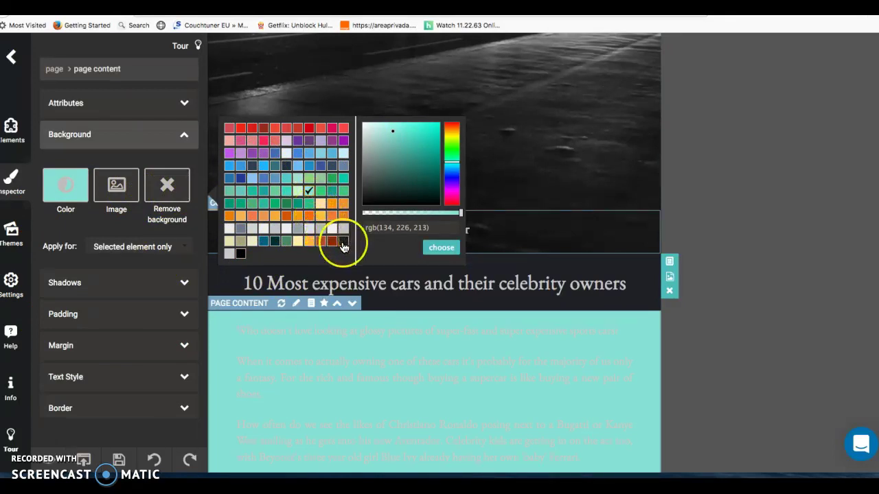
left_click(343, 243)
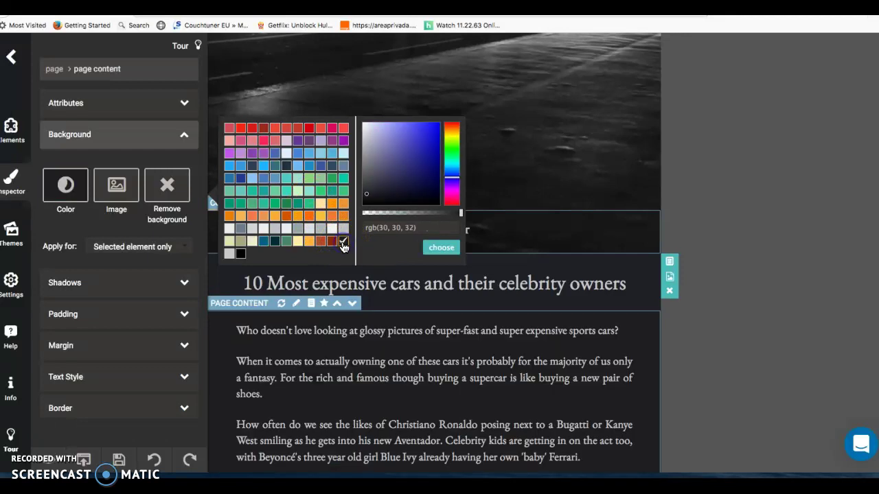
left_click(331, 167)
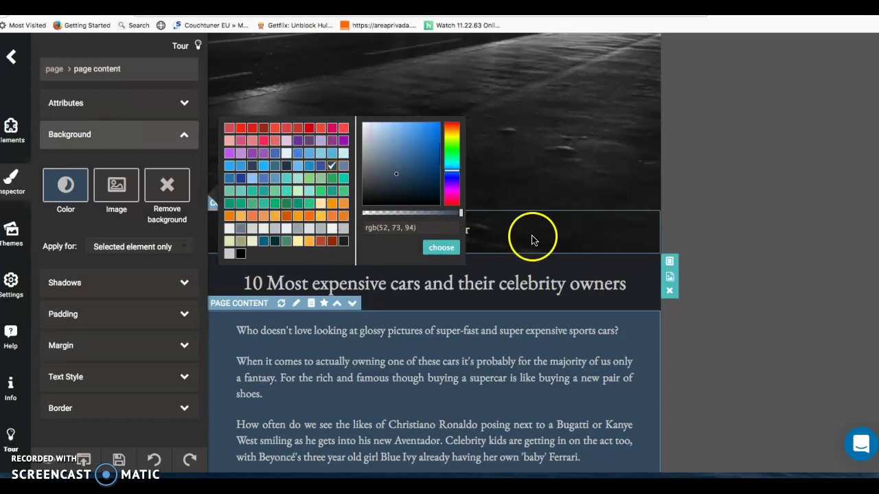
left_click(440, 248)
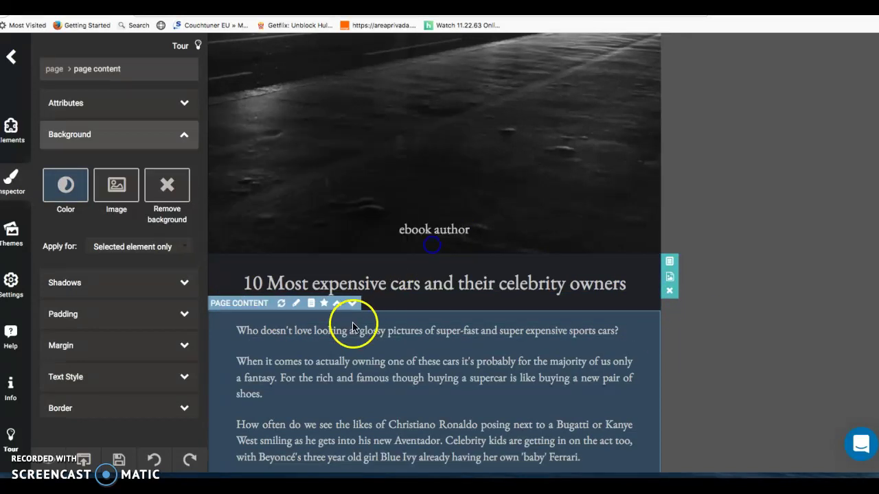
Export the ebook as a PDF titled CAR EBOOK1 and dismiss the blocked-popup notice.
scroll(358, 384, "down", 9)
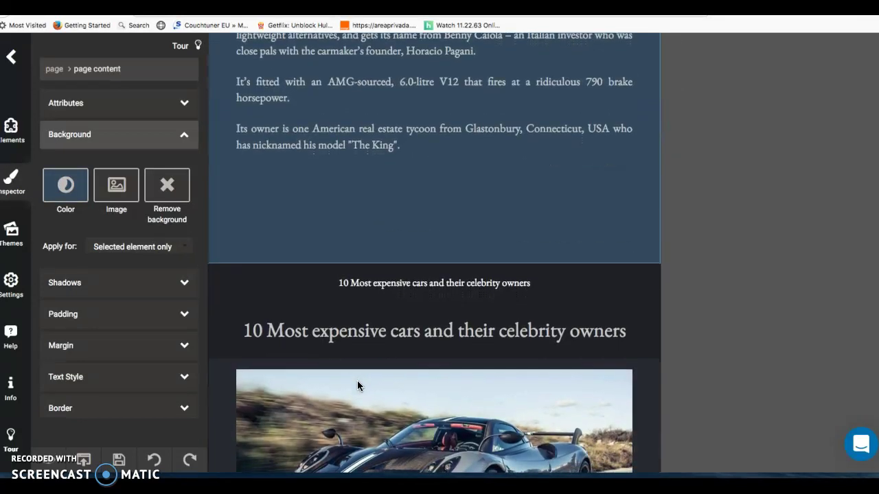
scroll(357, 385, "down", 4)
scroll(357, 383, "down", 3)
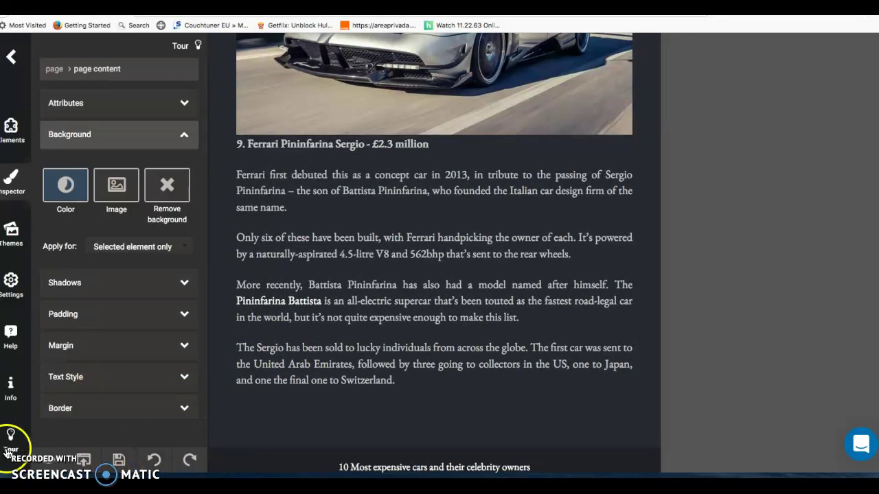
left_click(81, 464)
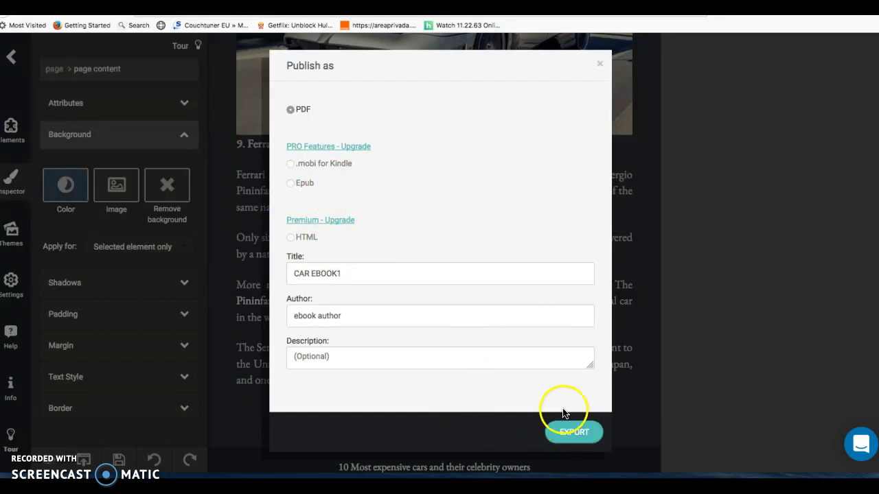
left_click(583, 434)
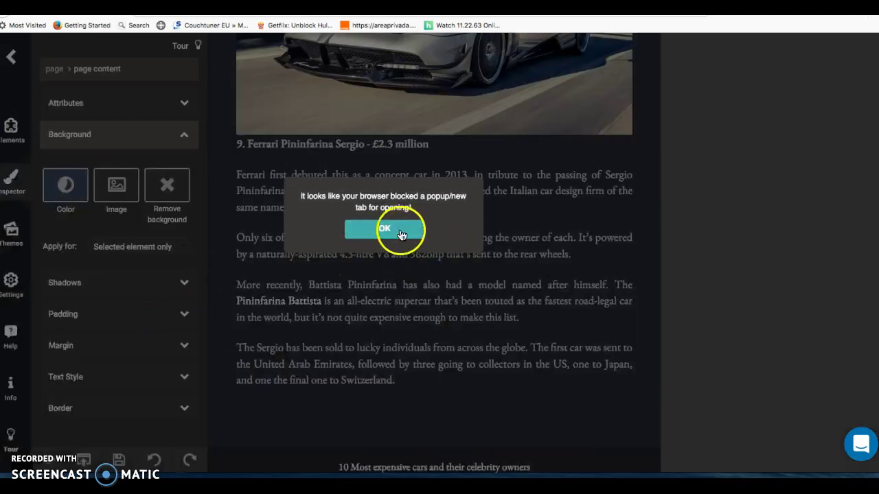
left_click(385, 230)
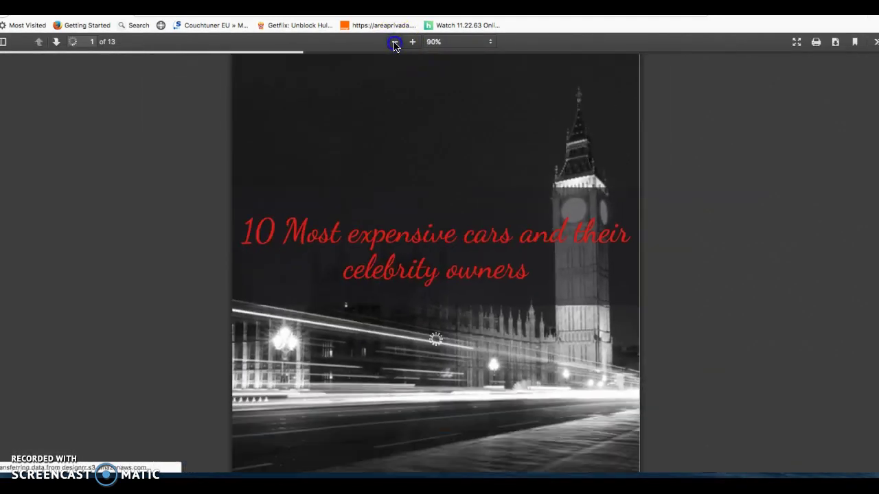
Review the exported ebook PDF at 50% zoom, checking the cover and the layout of the car article pages.
left_click(395, 42)
left_click(395, 42)
left_click(395, 43)
left_click(395, 43)
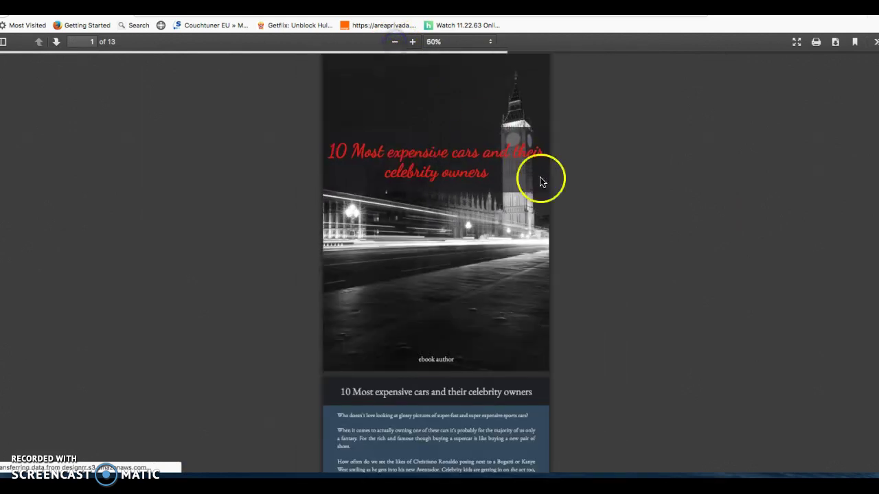
scroll(502, 261, "down", 2)
scroll(501, 261, "down", 20)
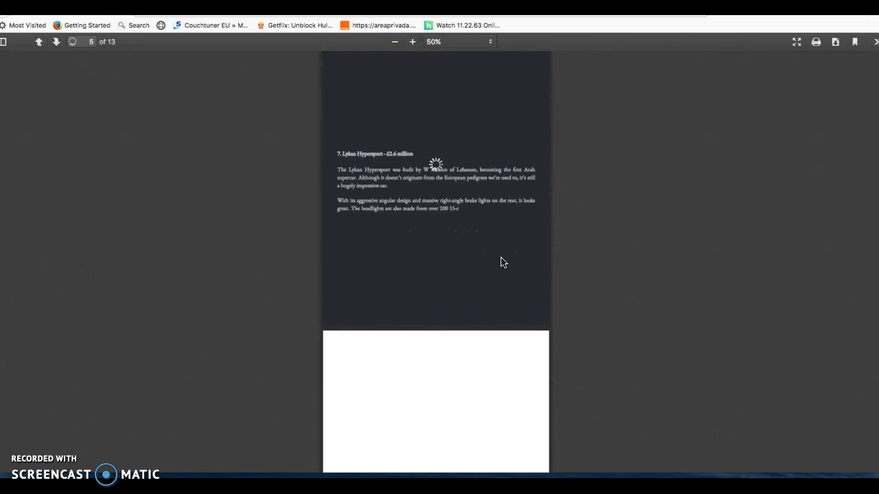
scroll(502, 261, "down", 20)
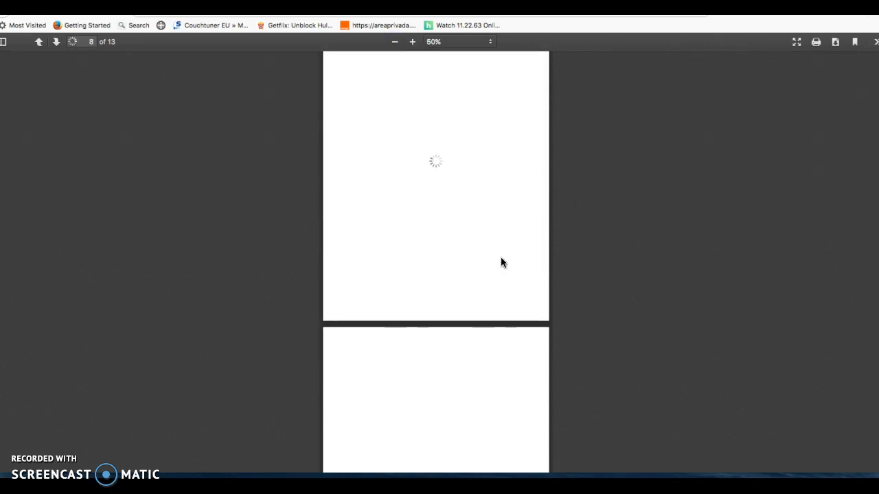
left_click(451, 294)
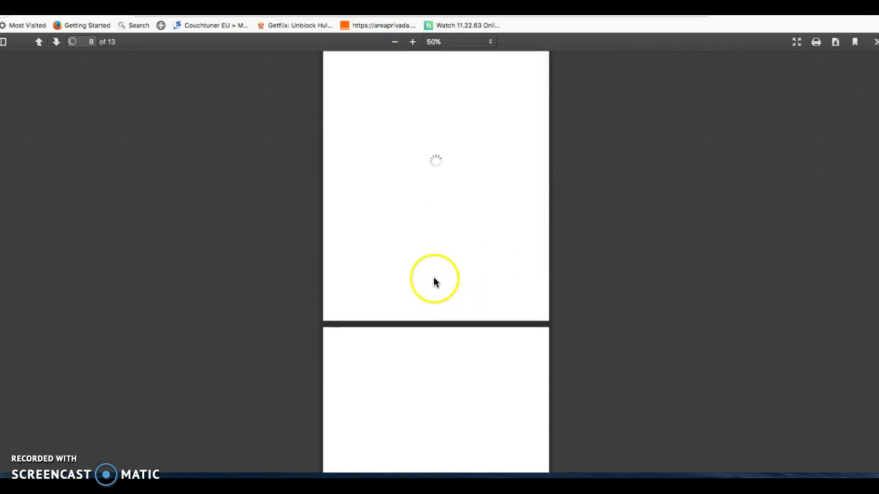
scroll(436, 279, "up", 10)
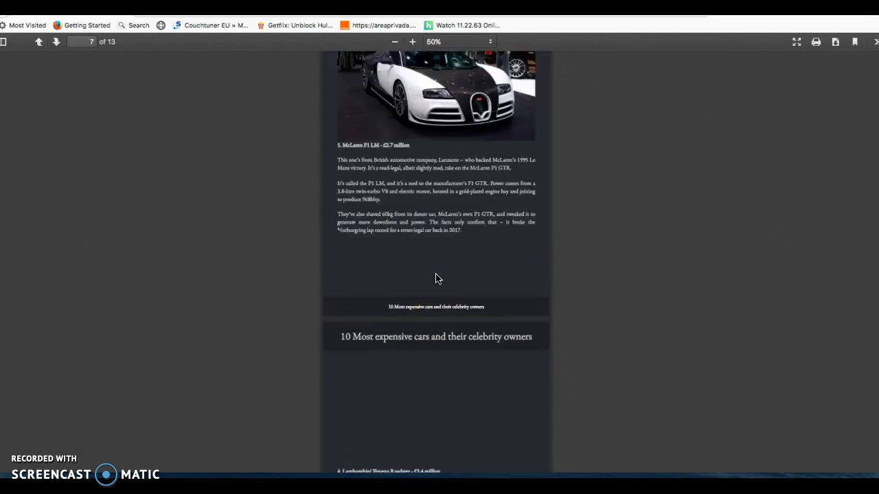
scroll(435, 278, "up", 20)
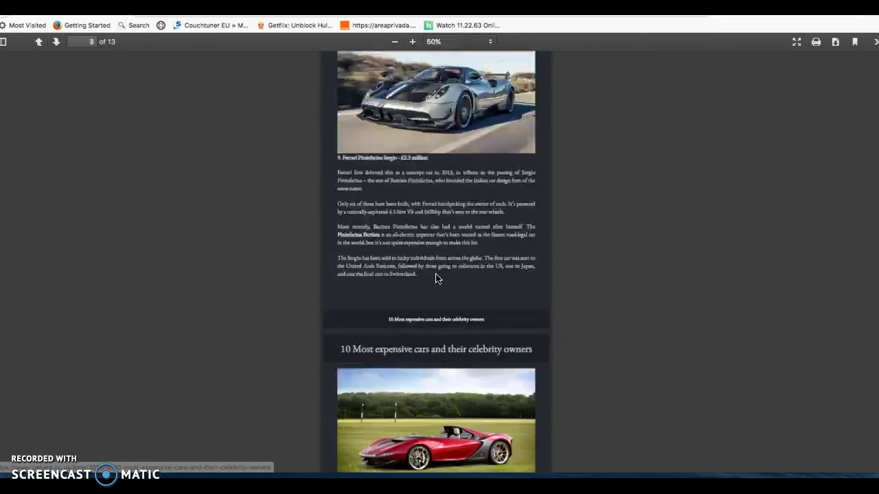
scroll(435, 279, "up", 5)
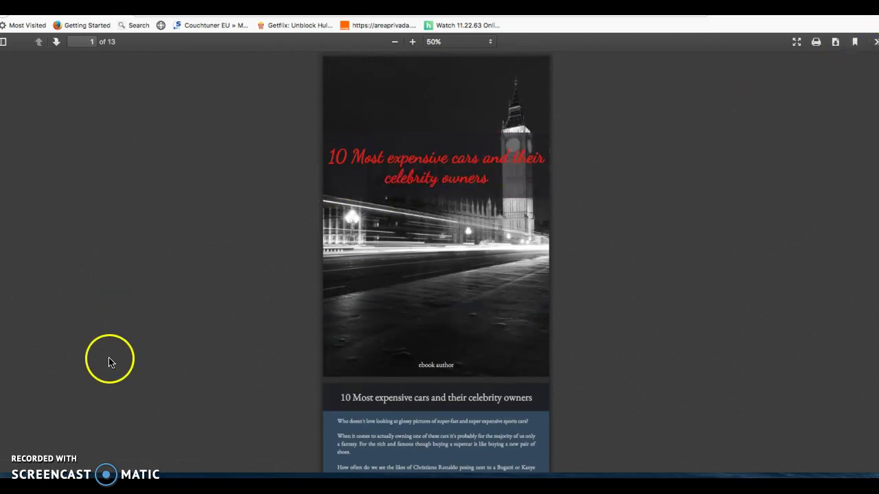